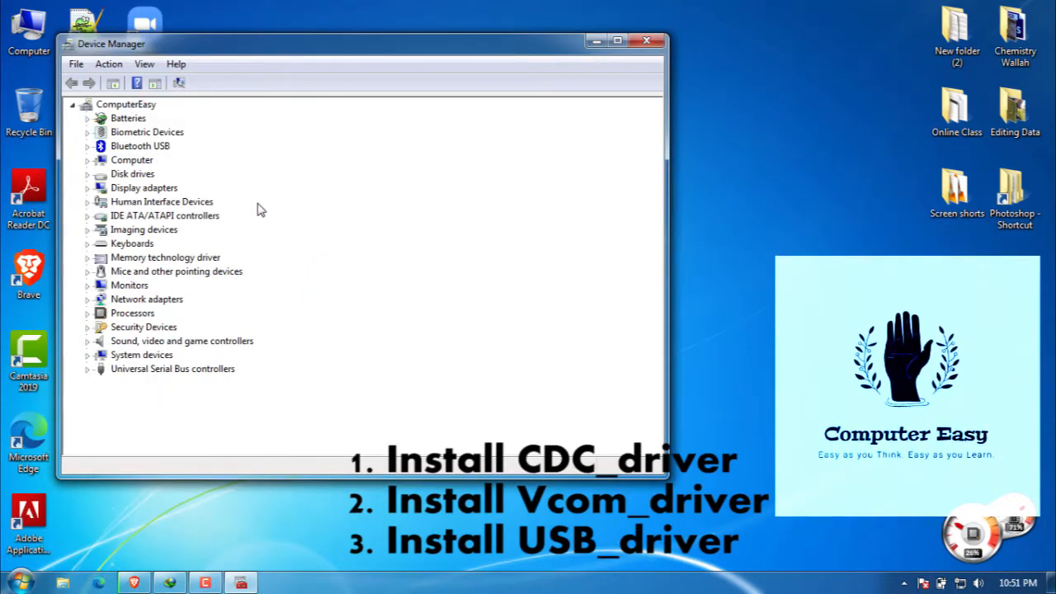
Step: Start adding legacy hardware, choosing manual installation from a list with Show All Devices as the hardware type
left_click(112, 64)
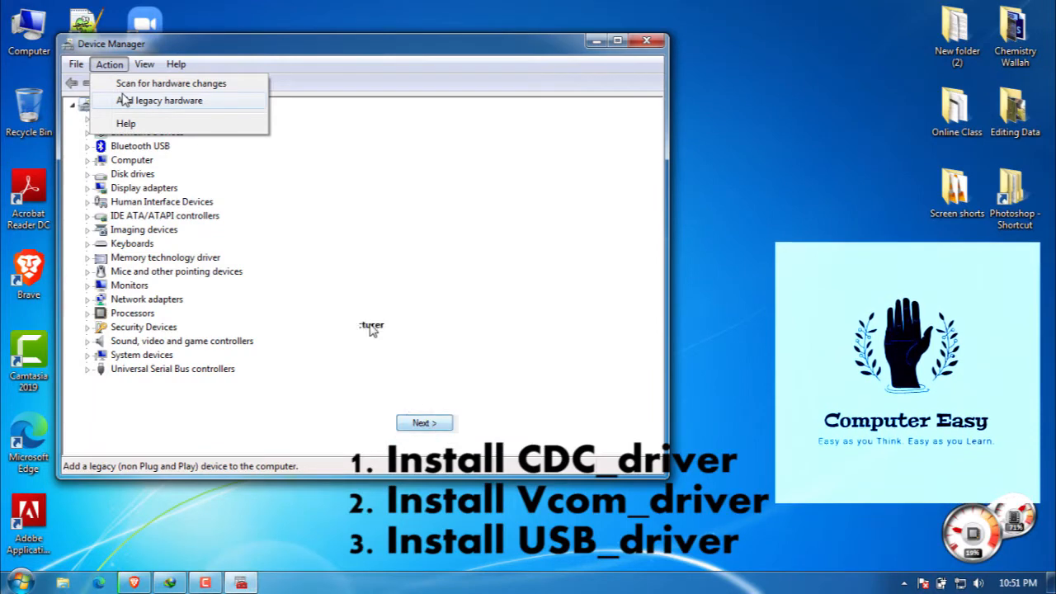
left_click(124, 100)
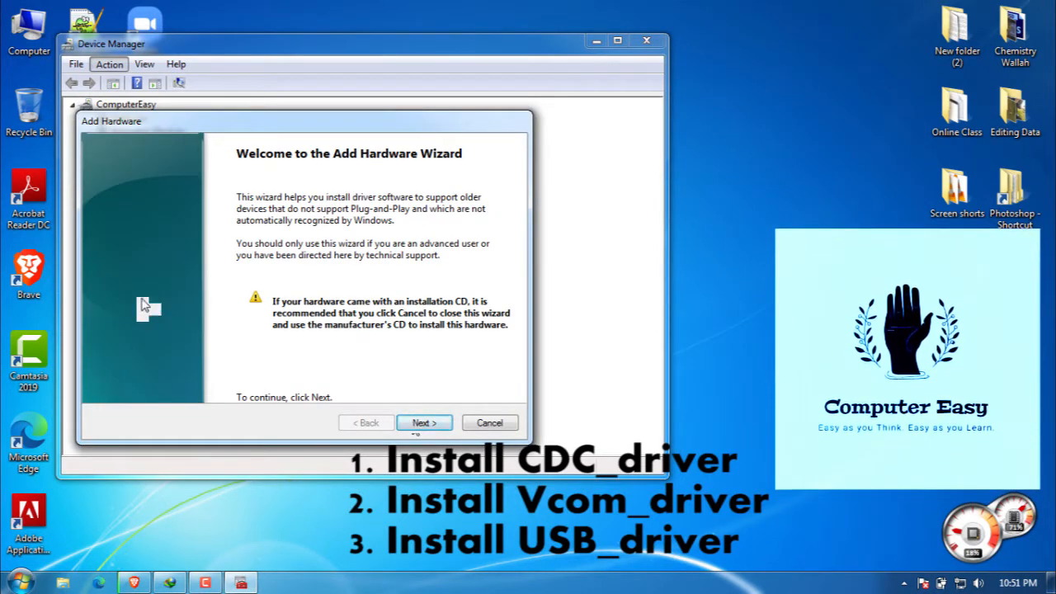
left_click(417, 424)
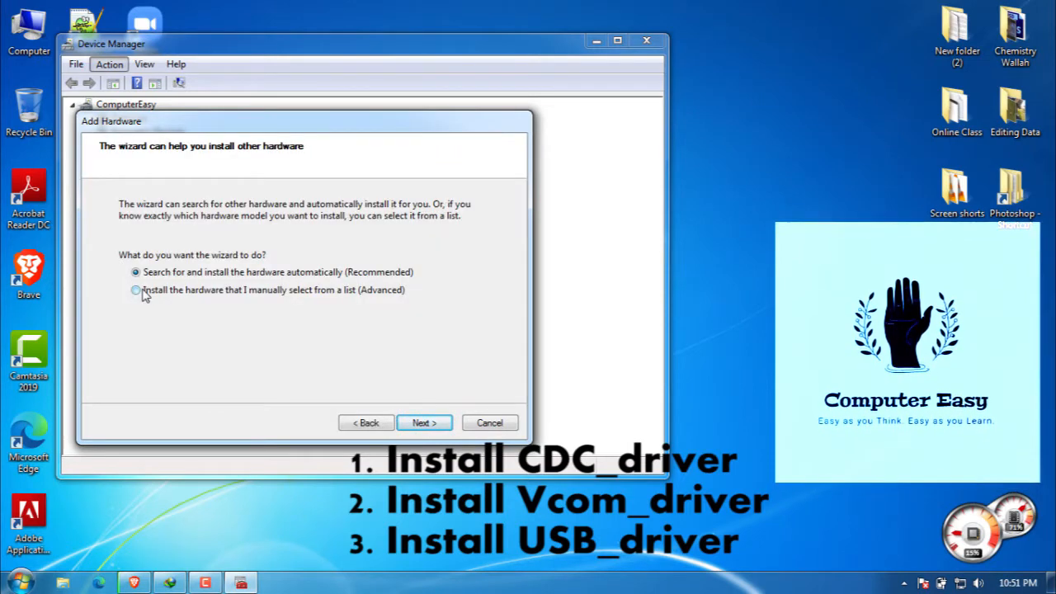
left_click(138, 291)
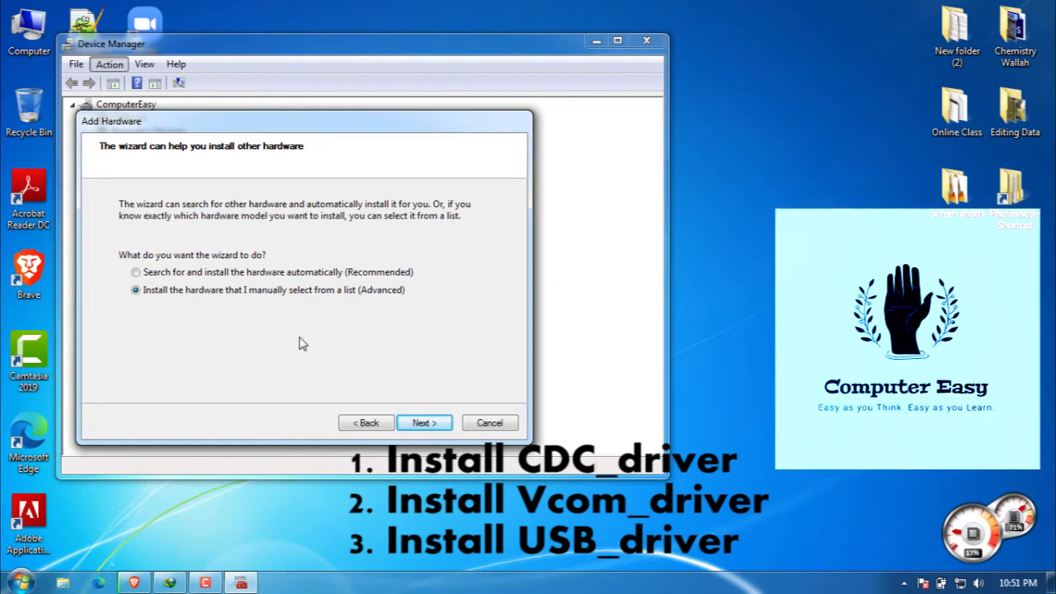
left_click(421, 423)
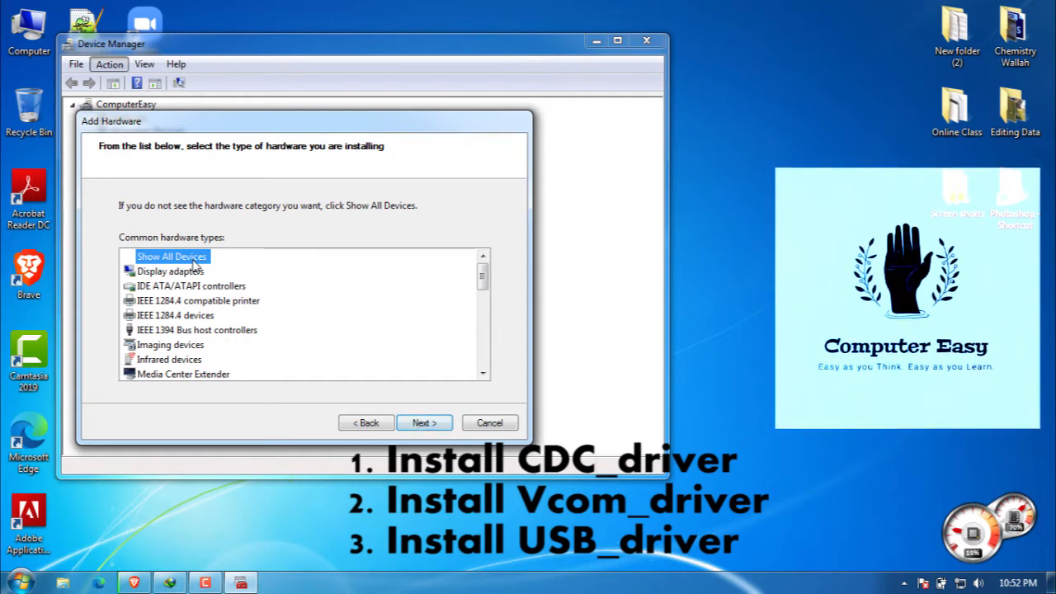
left_click(419, 424)
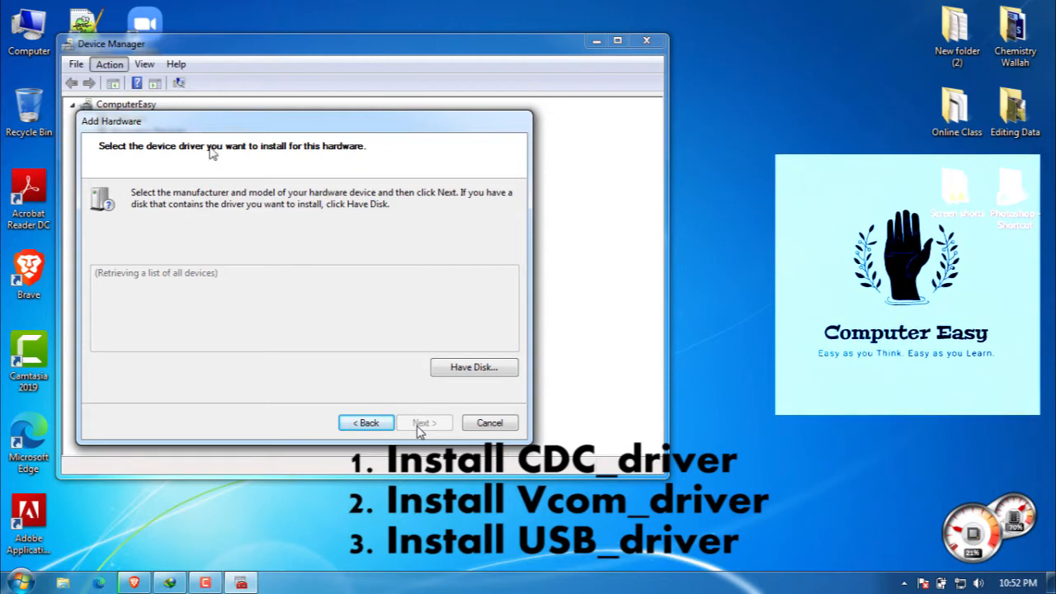
Step: Load the driver file Android_Gadget_CDC_driver.inf from disk, from the Android_CDC_Driver folder inside Downloads\micromax
left_click(474, 369)
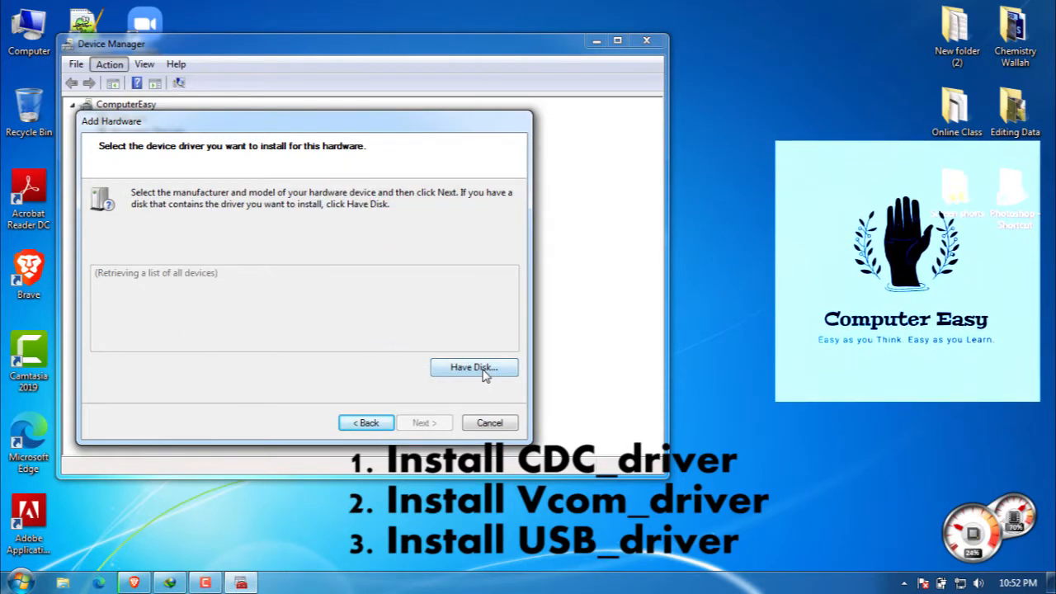
left_click(431, 353)
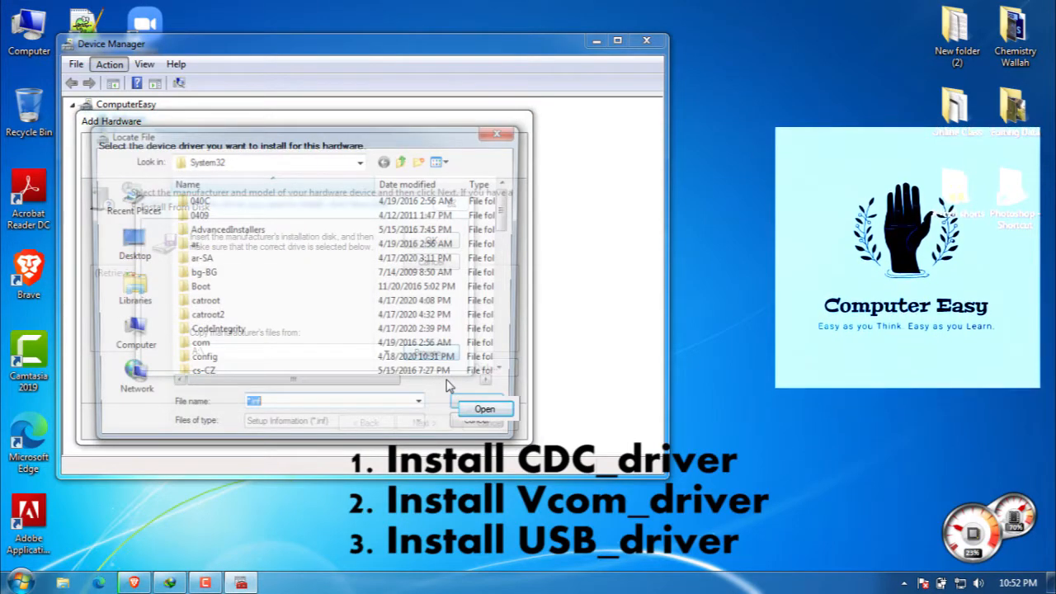
left_click(129, 334)
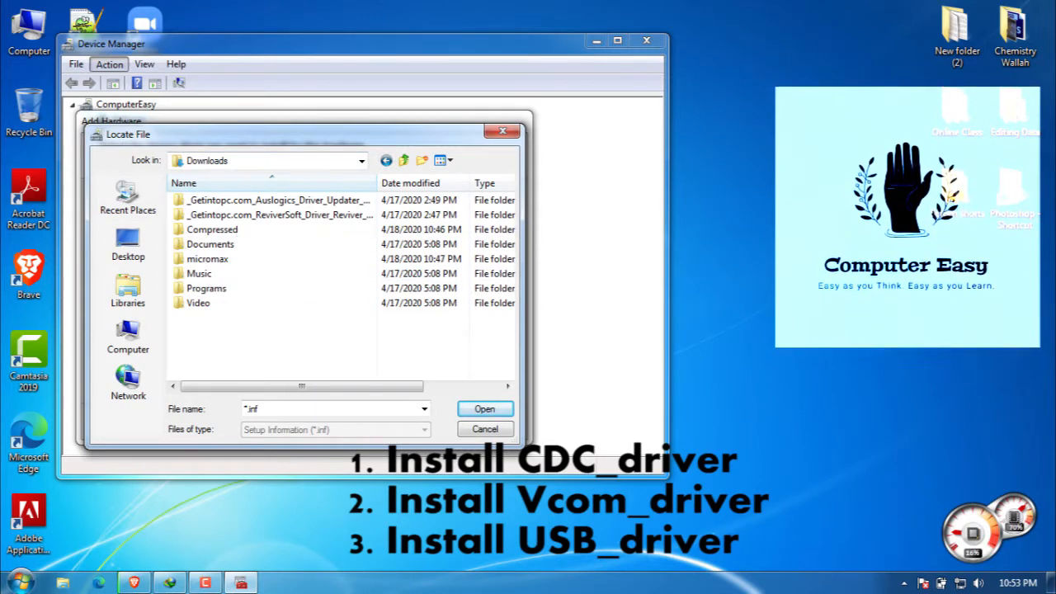
left_click(213, 264)
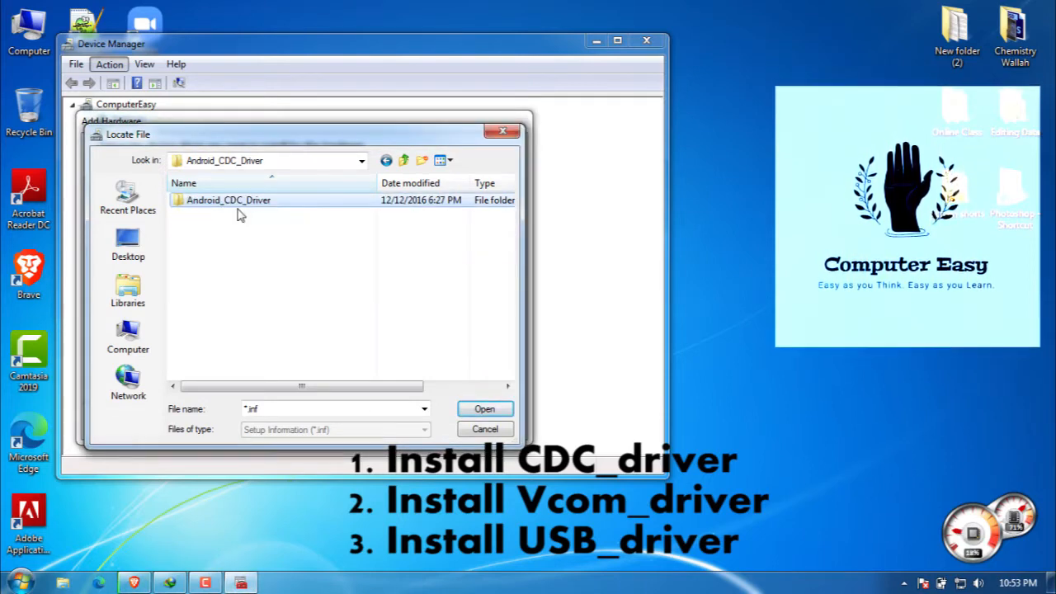
double_click(238, 205)
left_click(242, 246)
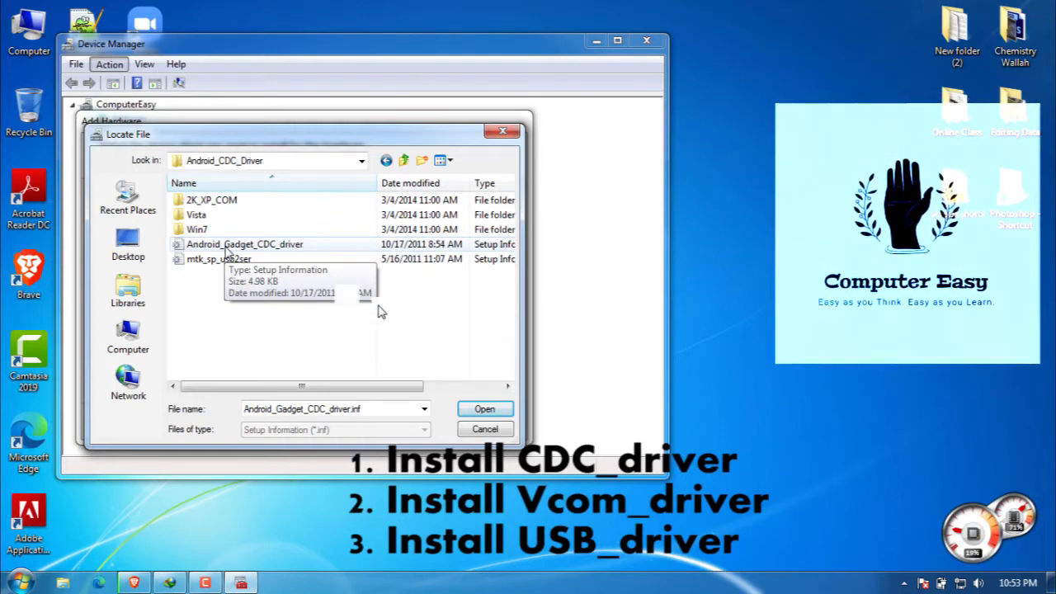
left_click(479, 411)
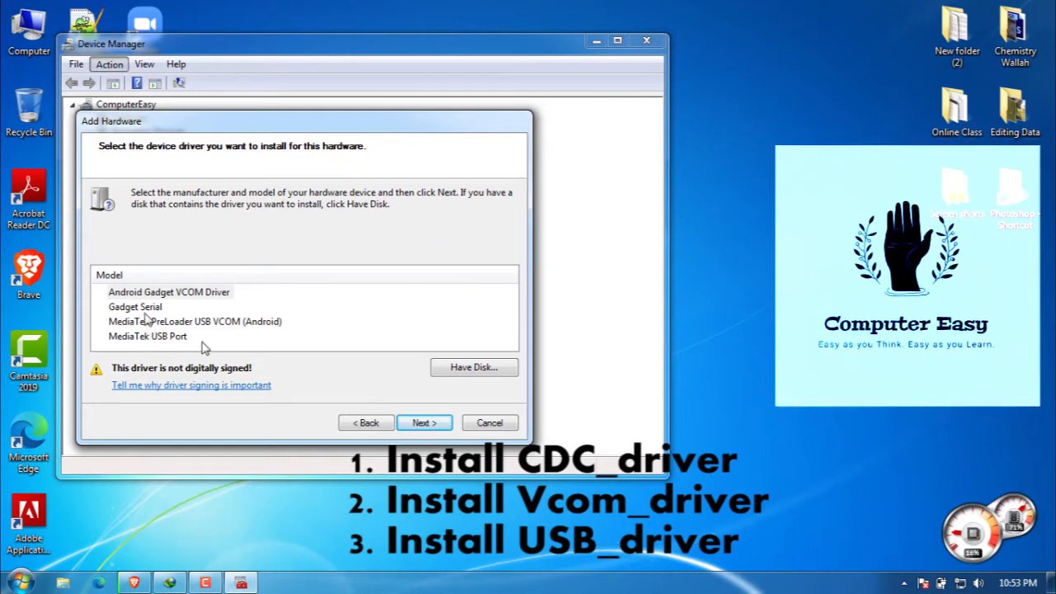
Step: Install the Android Gadget VCOM Driver despite the unverified publisher, finish the wizard and close Device Manager
left_click(423, 423)
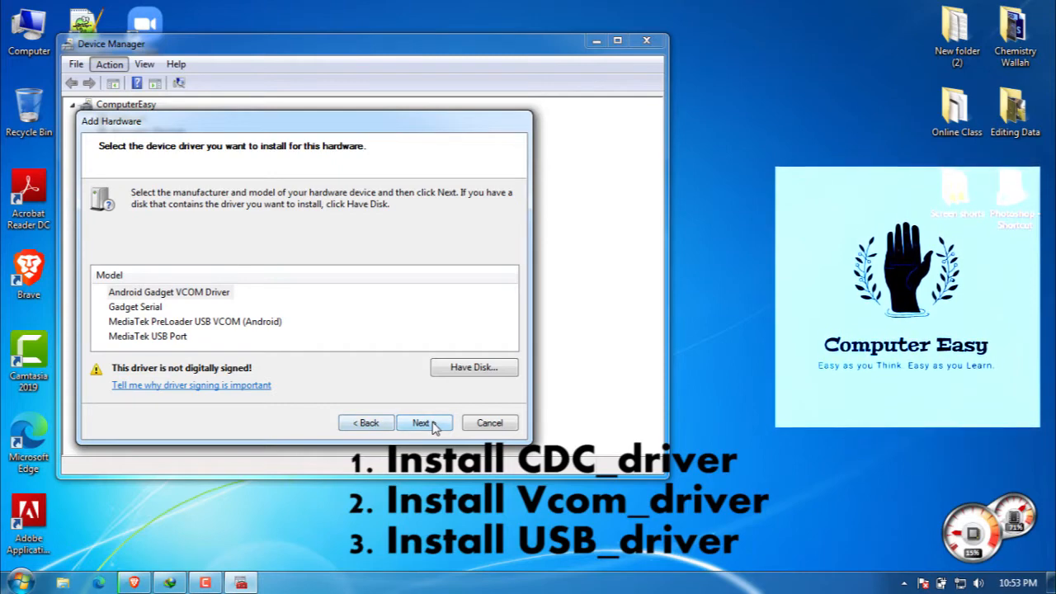
left_click(423, 423)
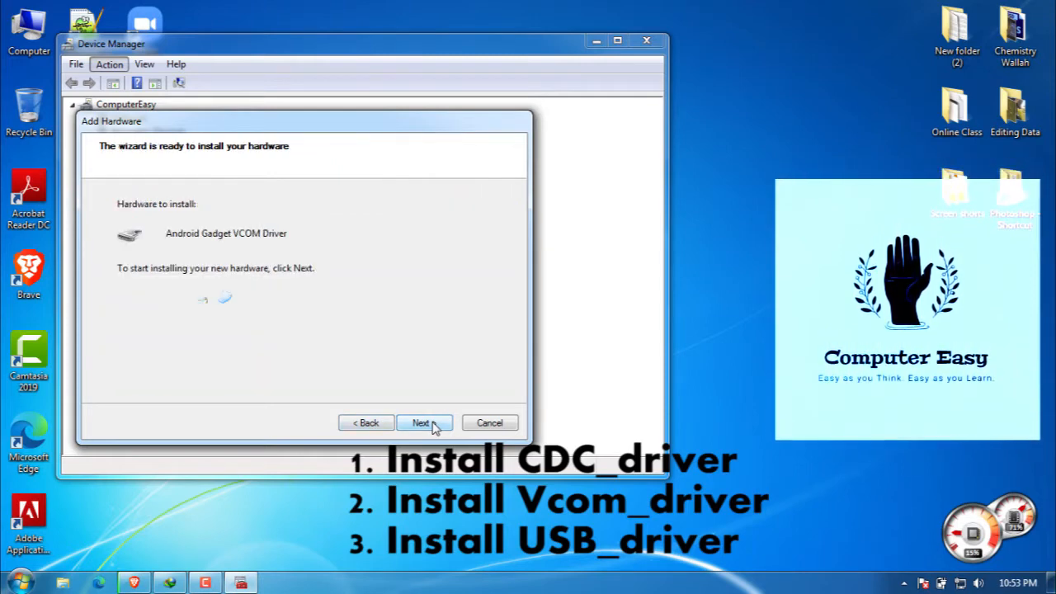
left_click(423, 423)
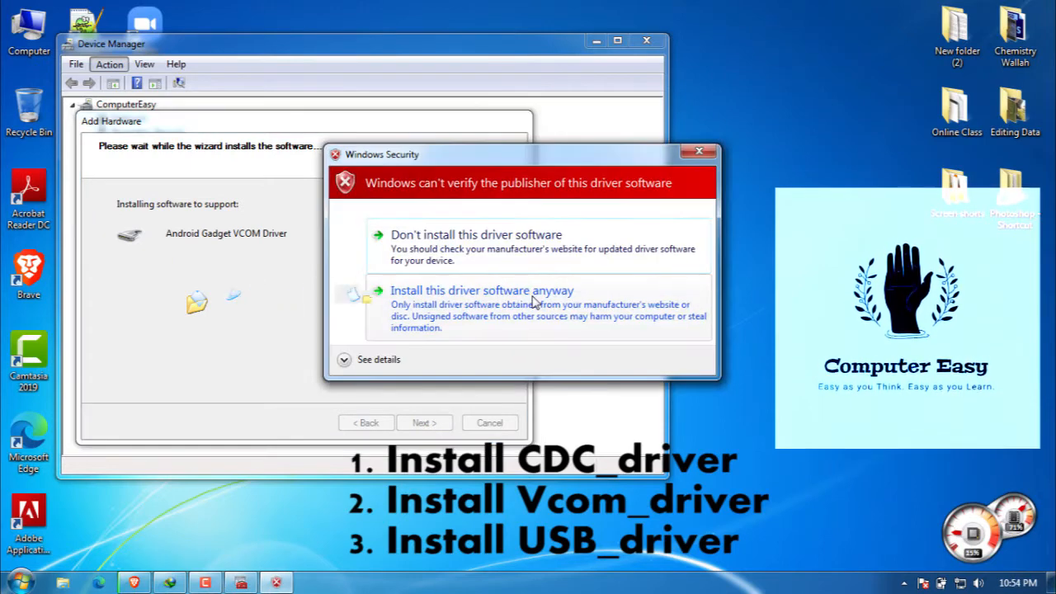
left_click(533, 303)
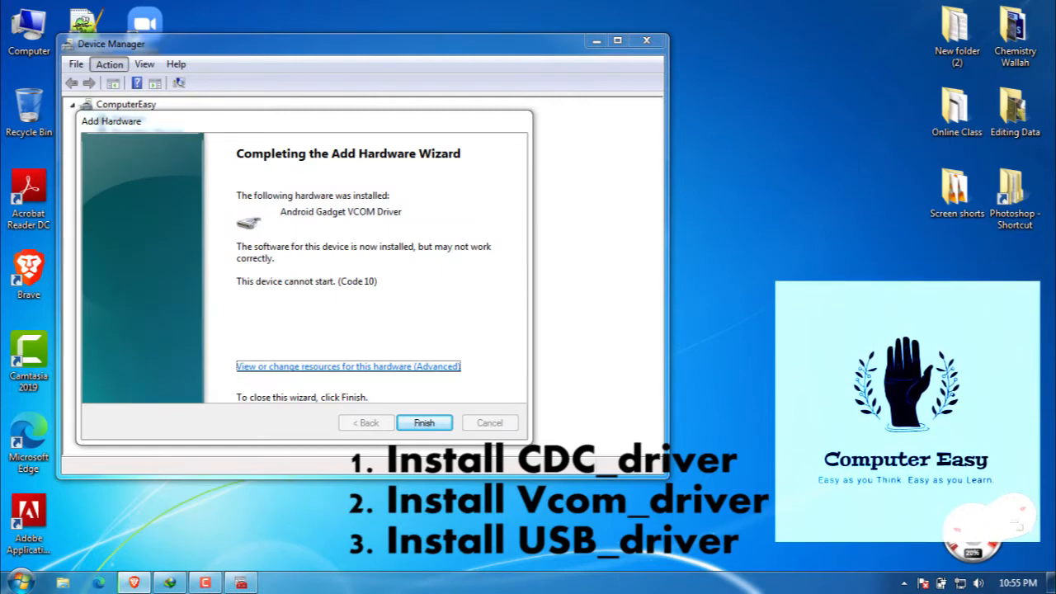
key("Return")
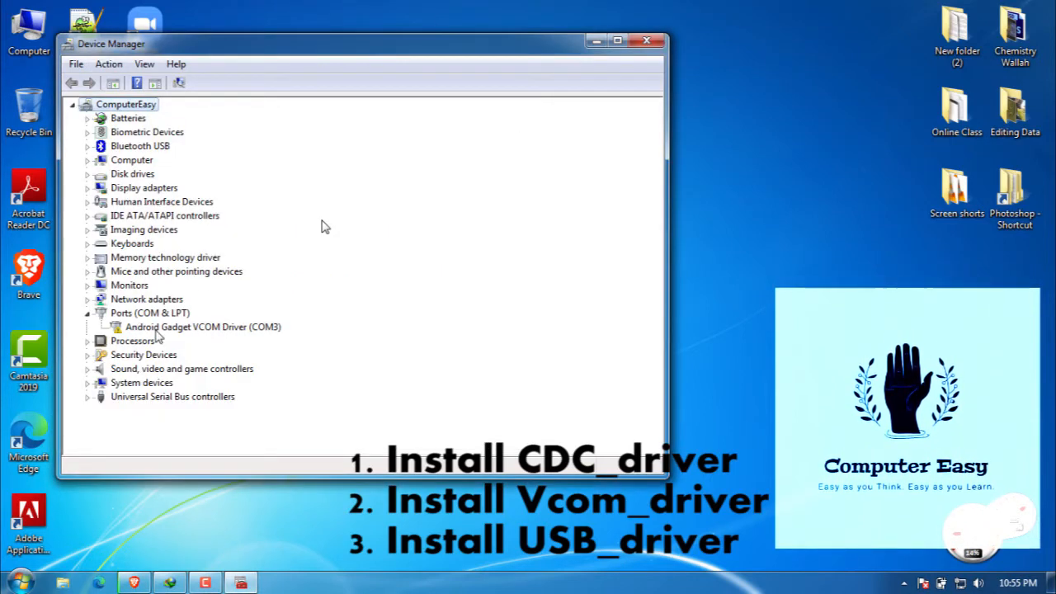
left_click(247, 327)
left_click(648, 41)
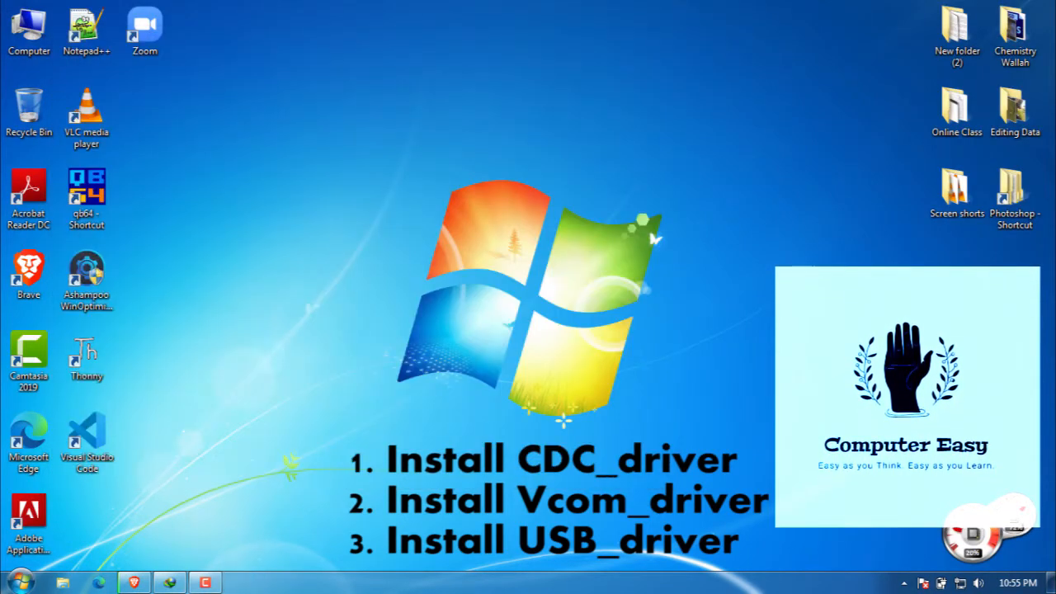
Step: Extract the Android_VCOM_Driver archive in Downloads\micromax into its own Android_VCOM_Driver folder
right_click(826, 228)
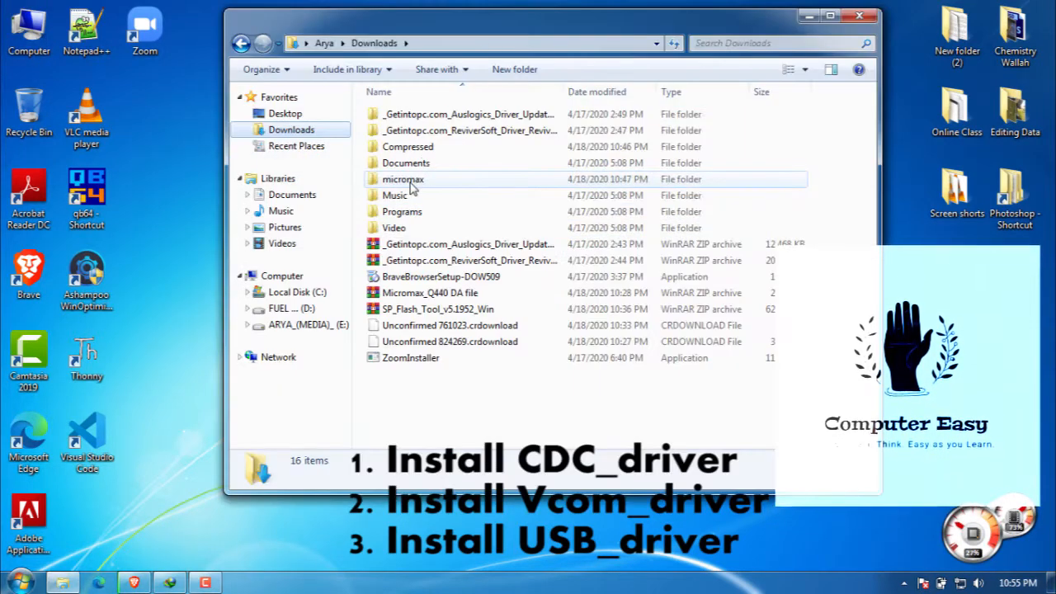
double_click(413, 188)
right_click(427, 132)
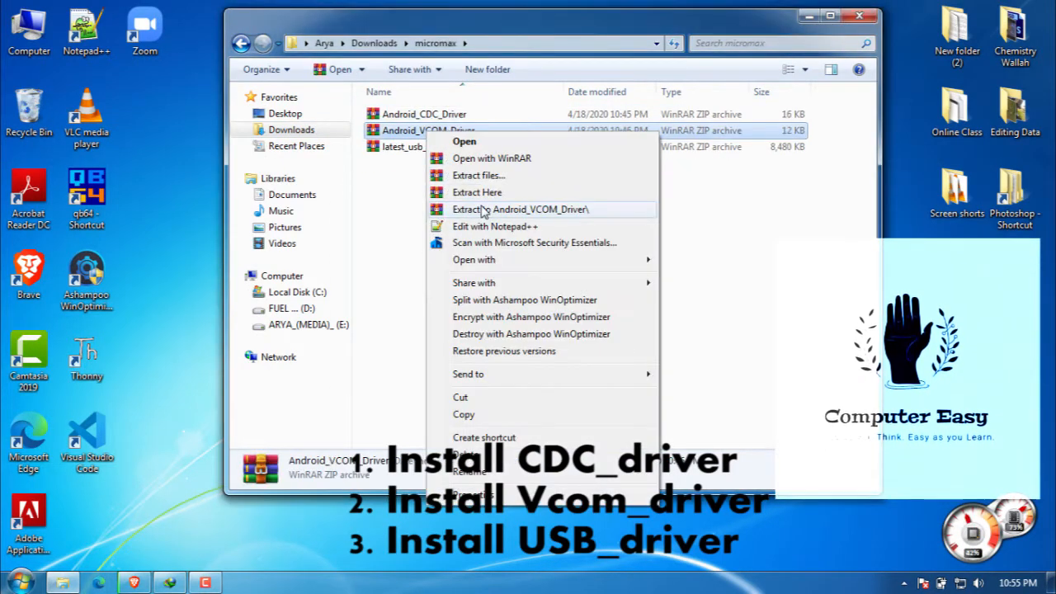
left_click(484, 211)
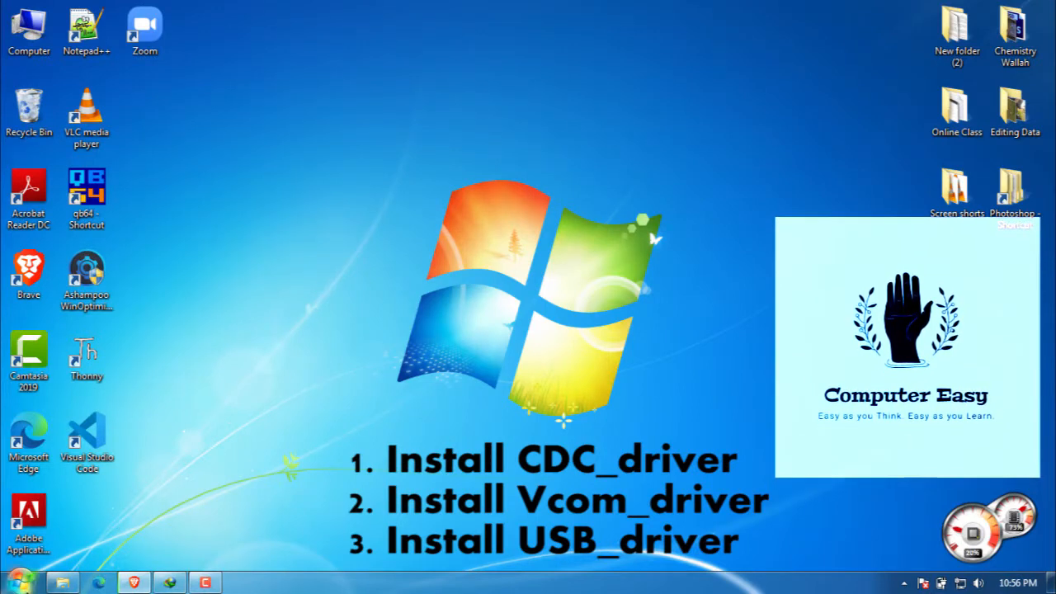
Step: Open Device Manager and start adding legacy hardware again, with manual selection from a list and Show All Devices
left_click(20, 583)
type("device")
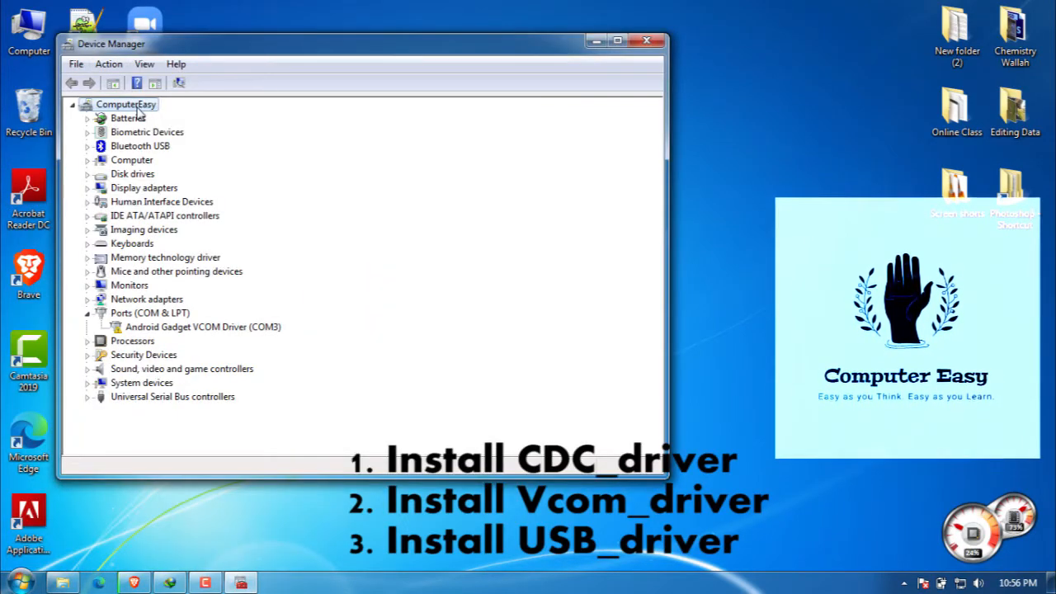
left_click(108, 64)
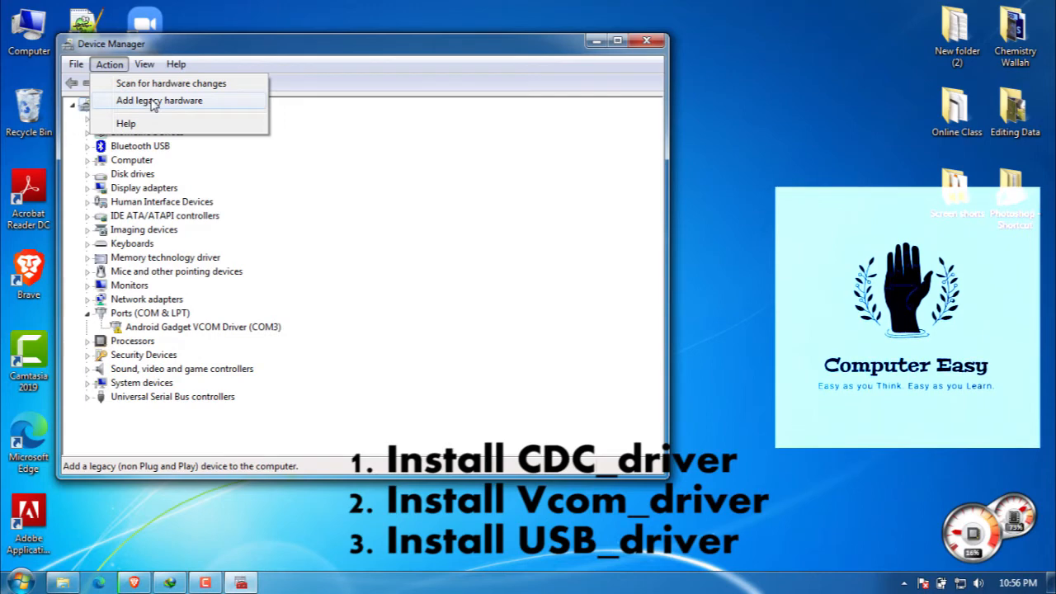
left_click(152, 101)
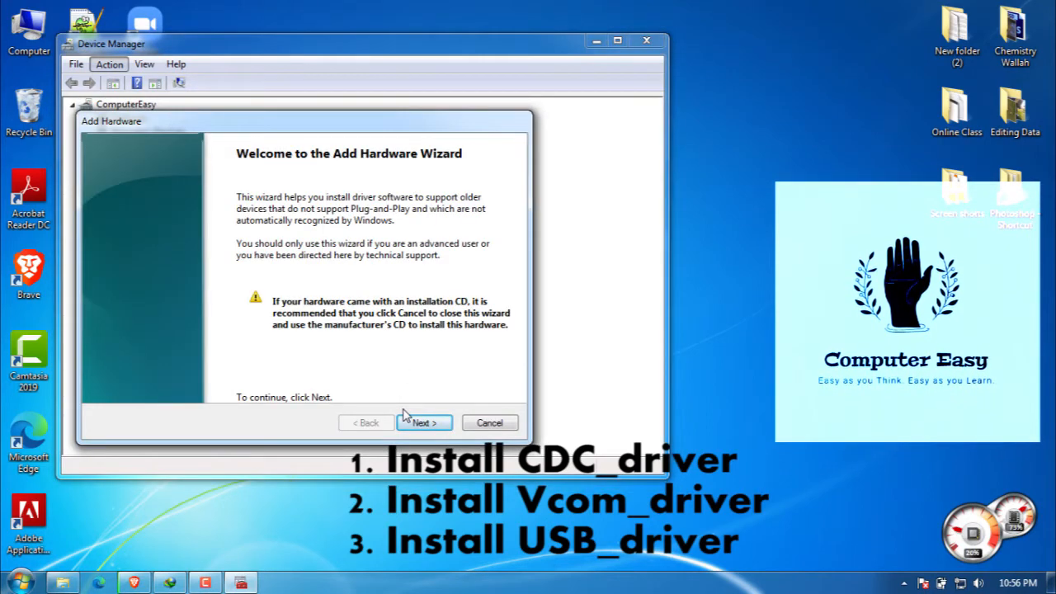
left_click(408, 419)
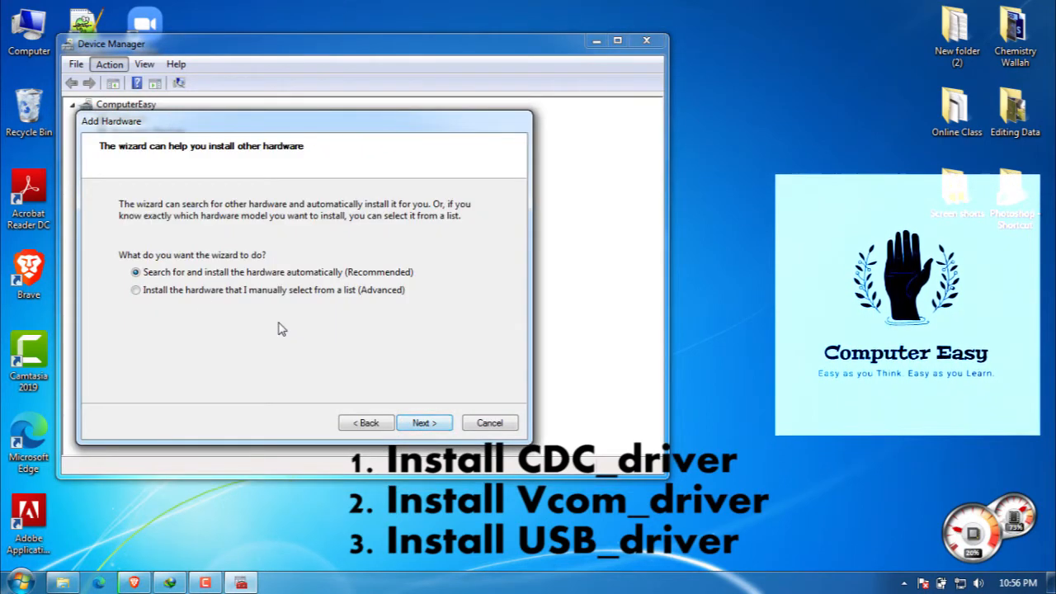
left_click(183, 292)
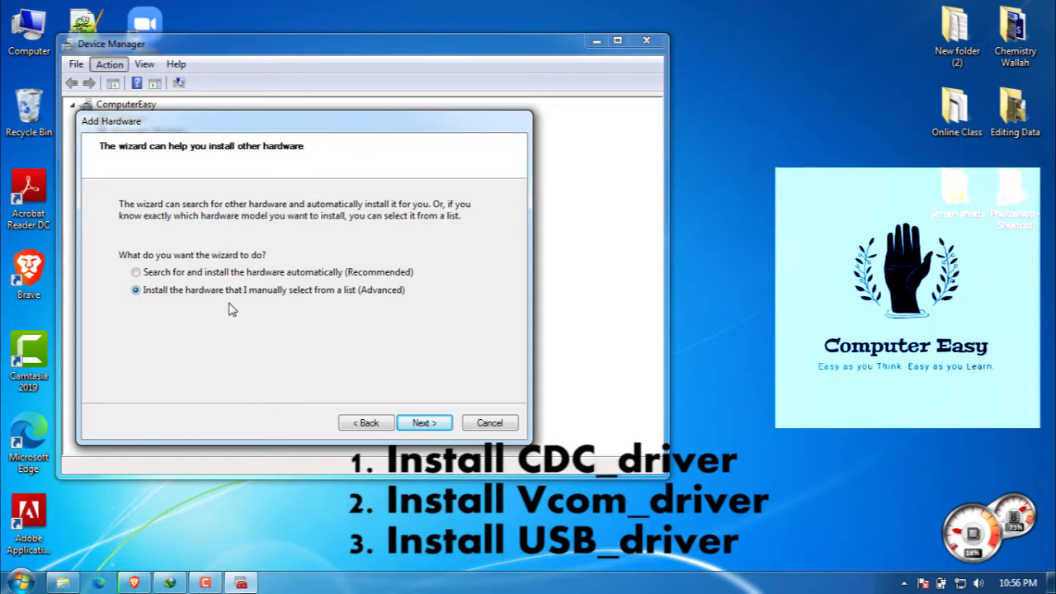
left_click(421, 425)
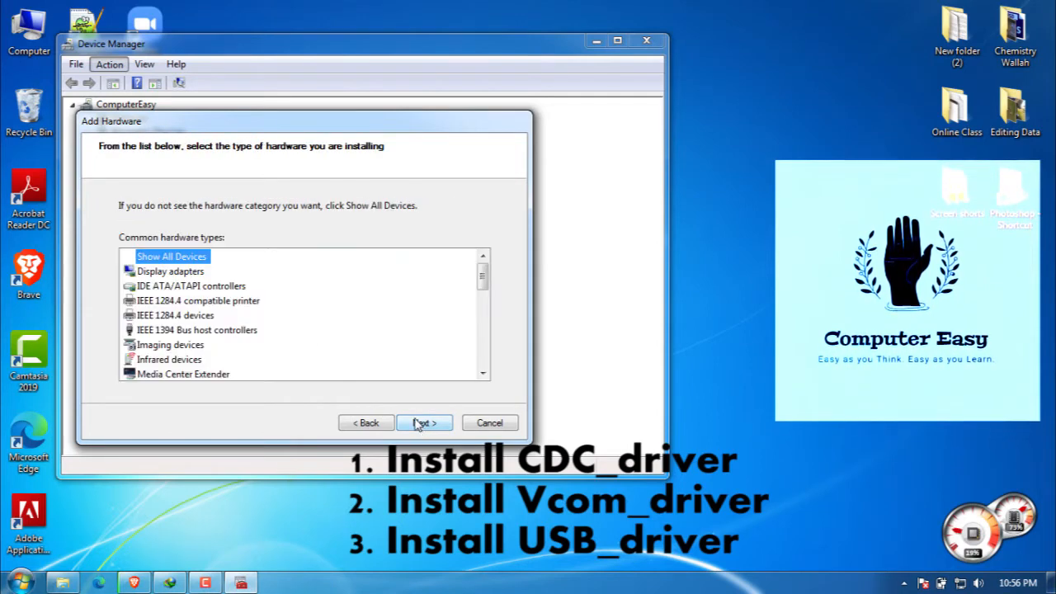
left_click(423, 424)
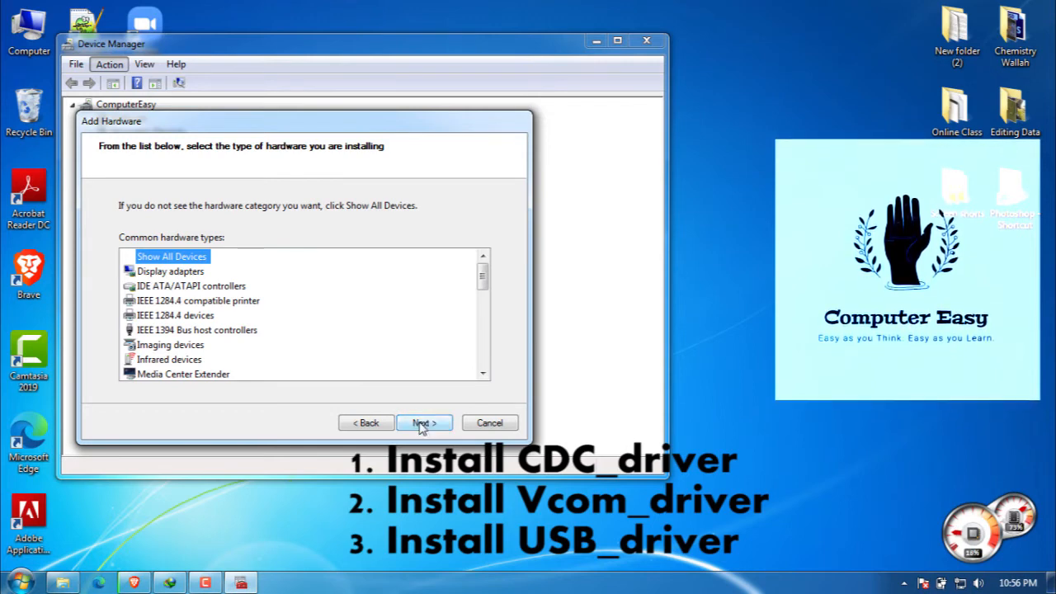
Step: Load the driver file usb2ser_Win764 from disk, from the Win7 folder of the extracted Android_VCOM_Driver
left_click(469, 369)
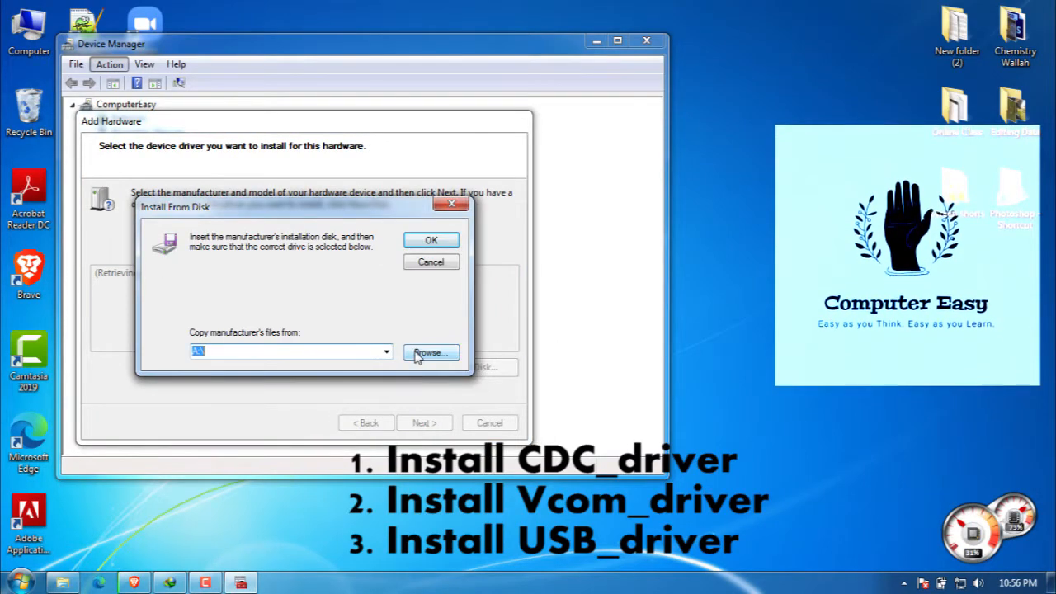
left_click(428, 353)
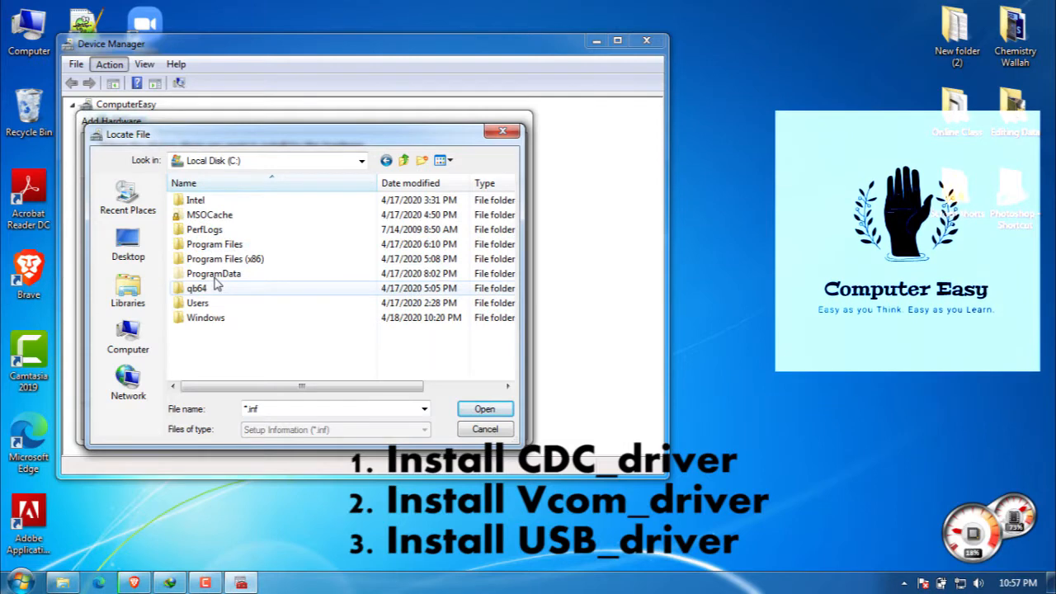
double_click(198, 303)
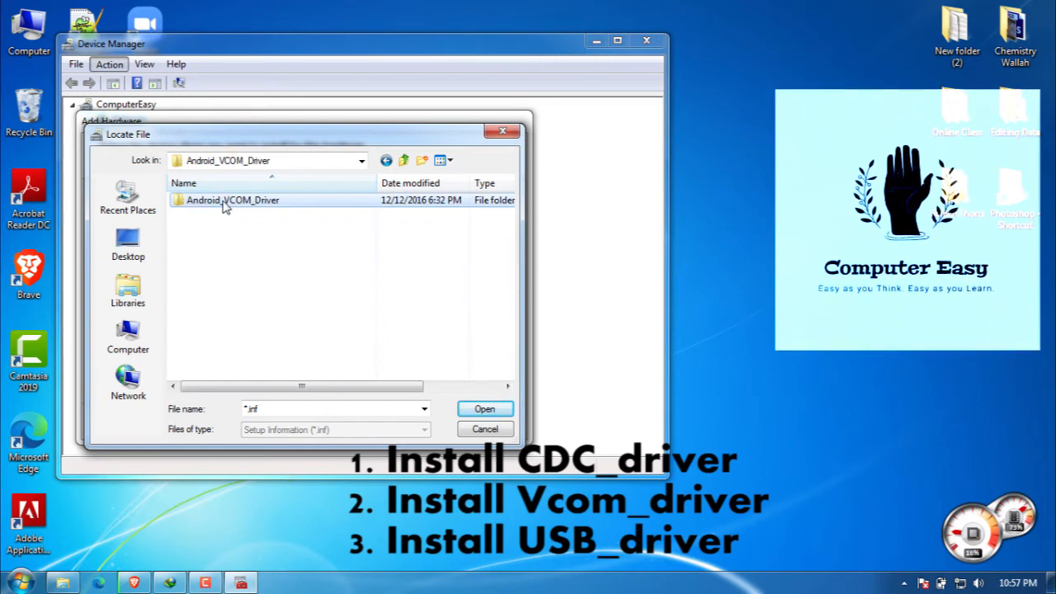
double_click(227, 203)
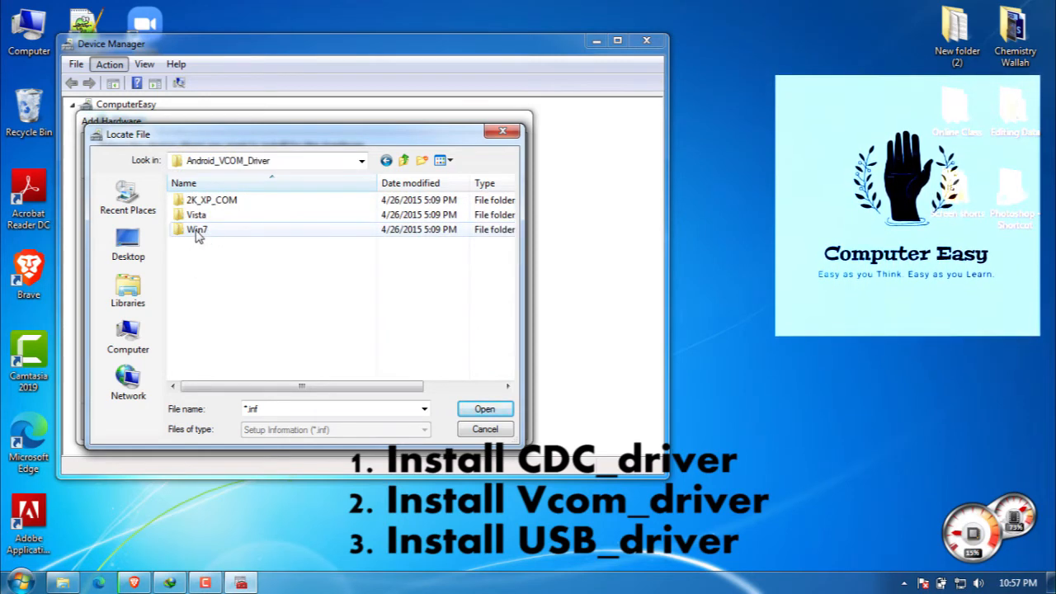
double_click(198, 233)
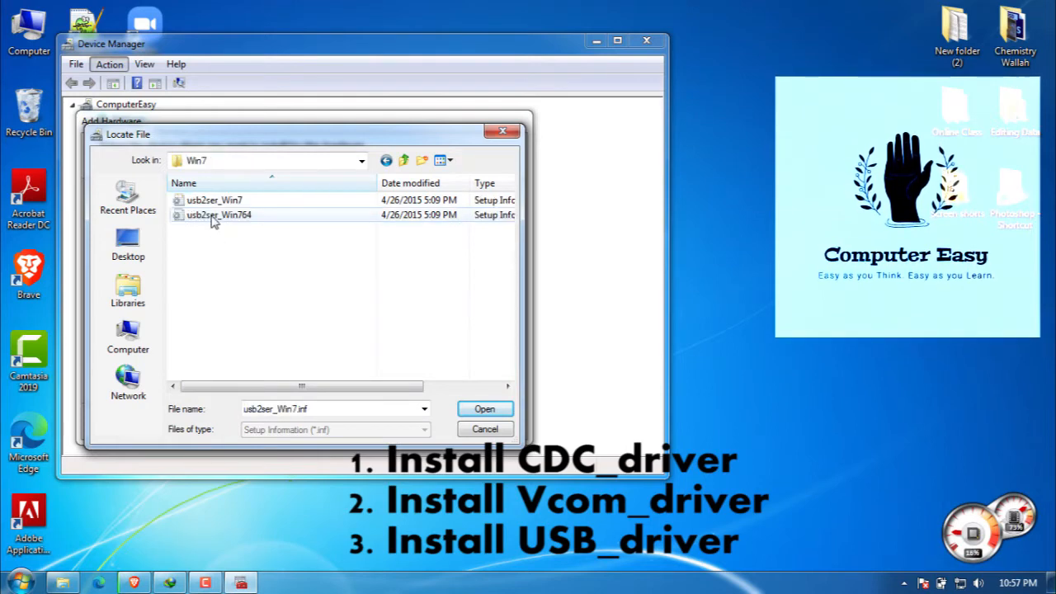
left_click(248, 216)
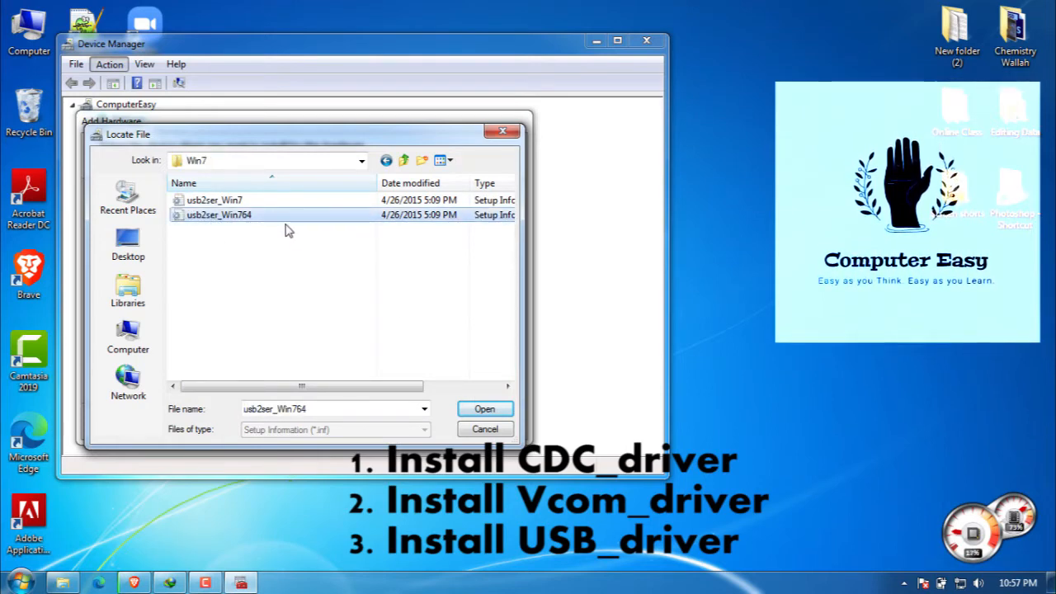
left_click(484, 408)
left_click(430, 243)
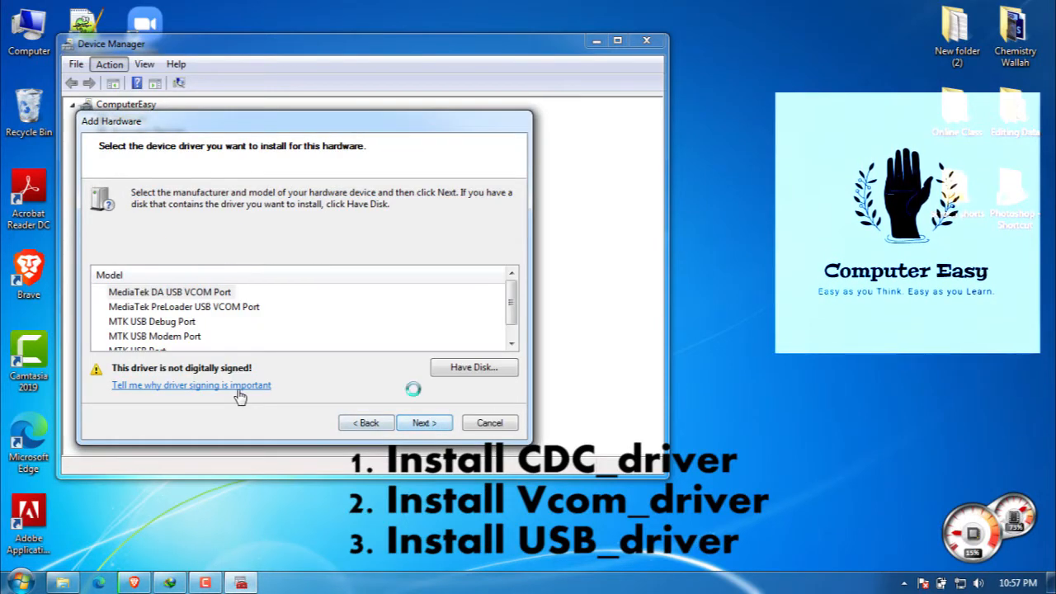
Step: Install the MediaTek DA USB VCOM Port driver despite the unverified publisher, finish the wizard and close Device Manager
key("Return")
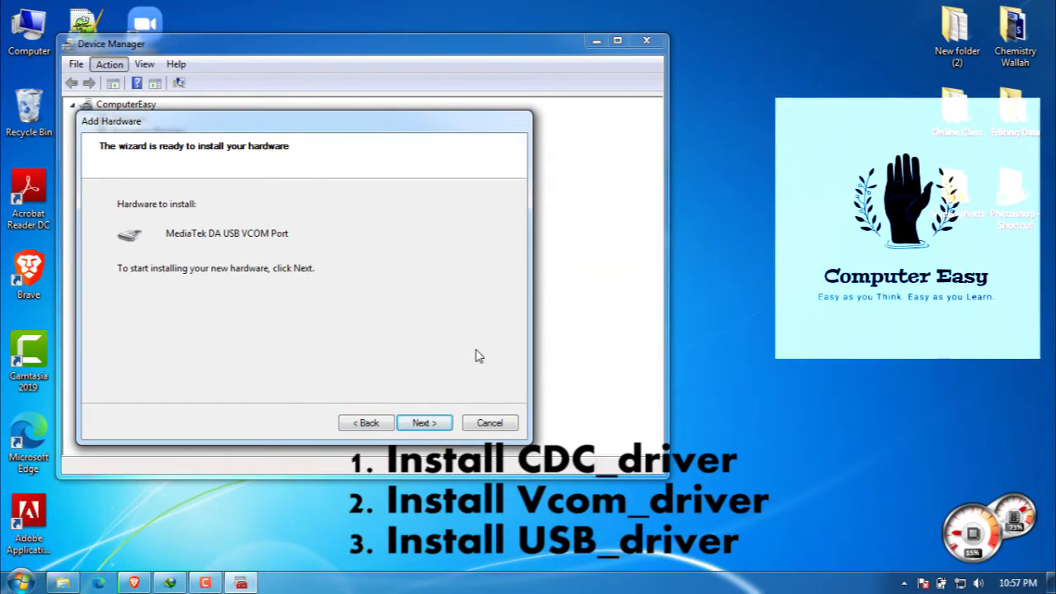
key("Return")
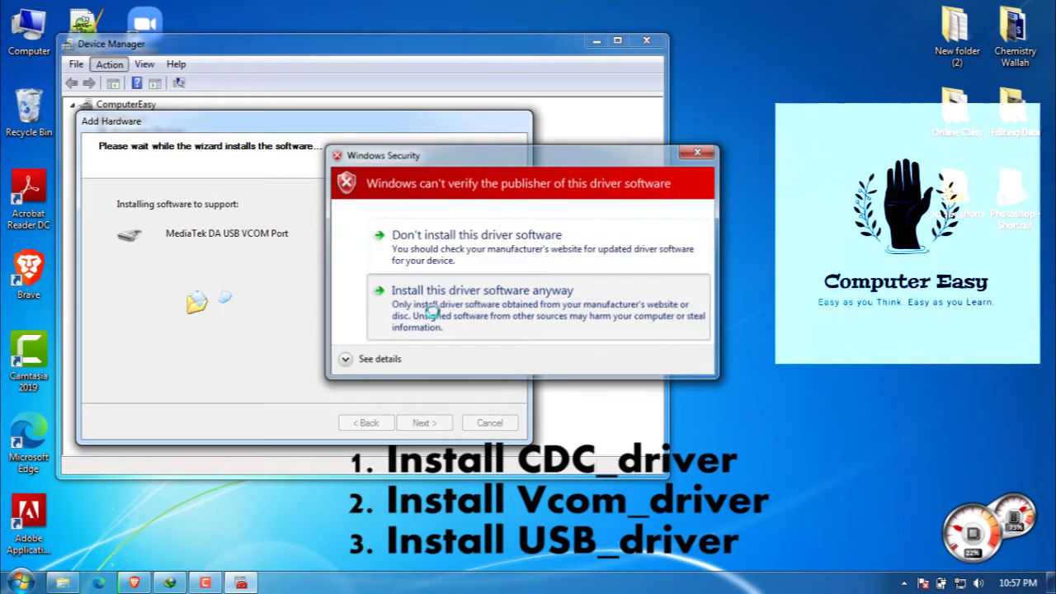
left_click(431, 311)
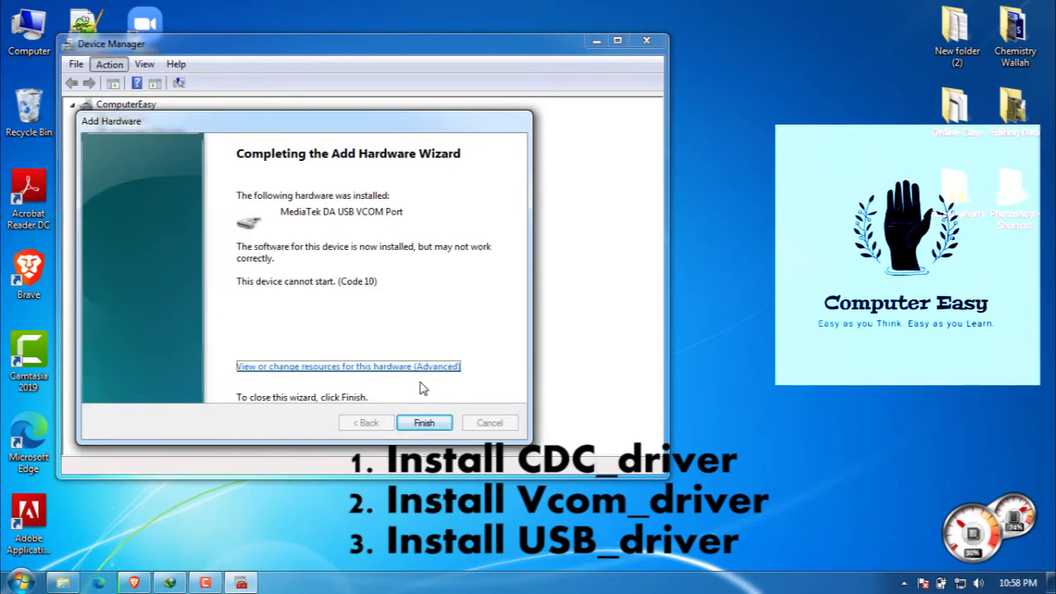
left_click(424, 423)
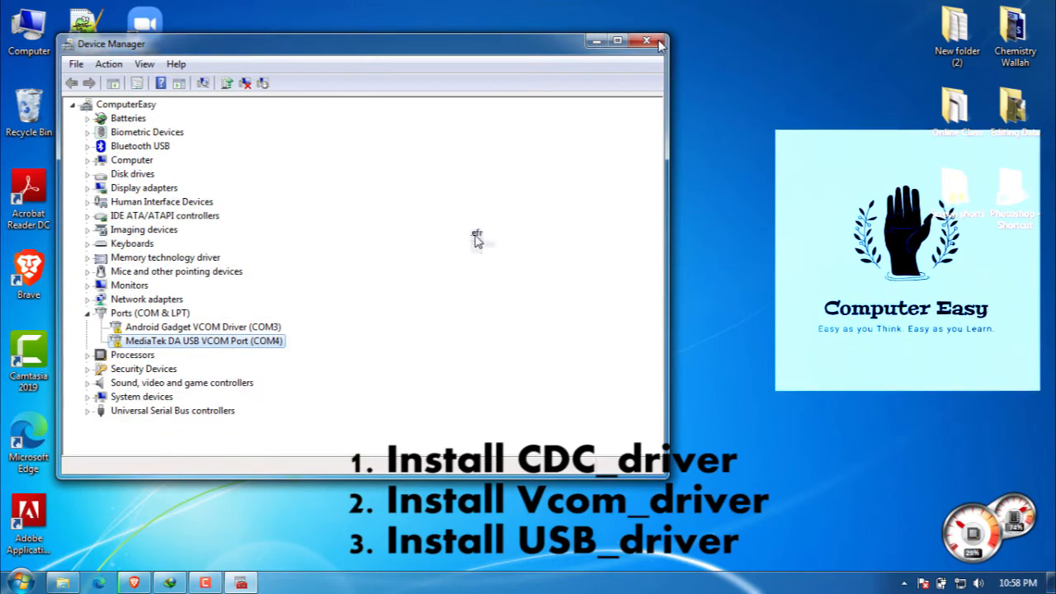
key("alt+F4")
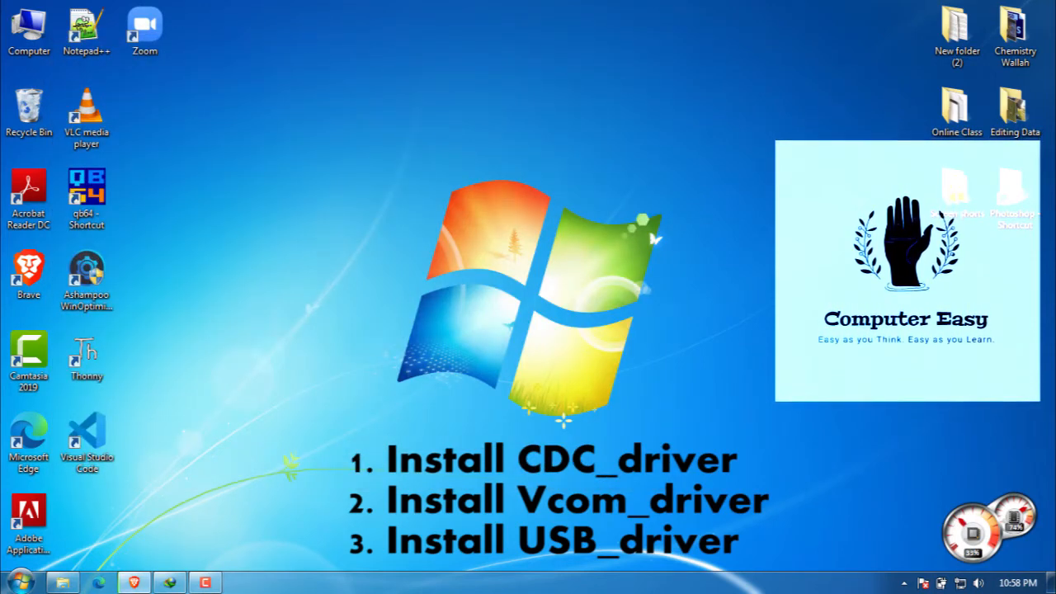
Step: In Downloads\micromax, delete the extracted Android_VCOM_Driver folder and extract the latest_usb_driver_windows archive into its own folder
left_click(63, 584)
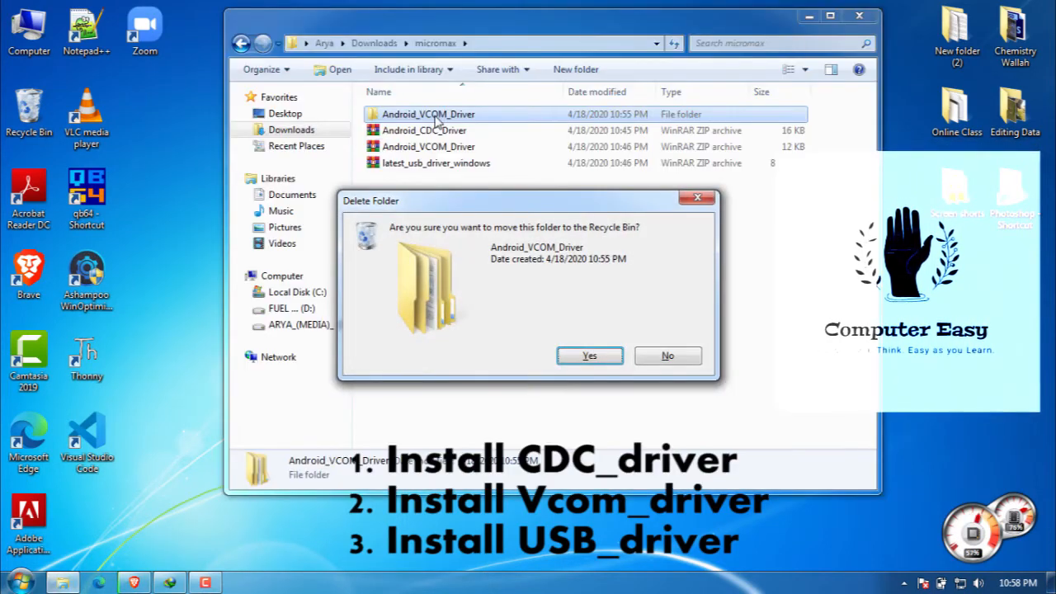
key("Return")
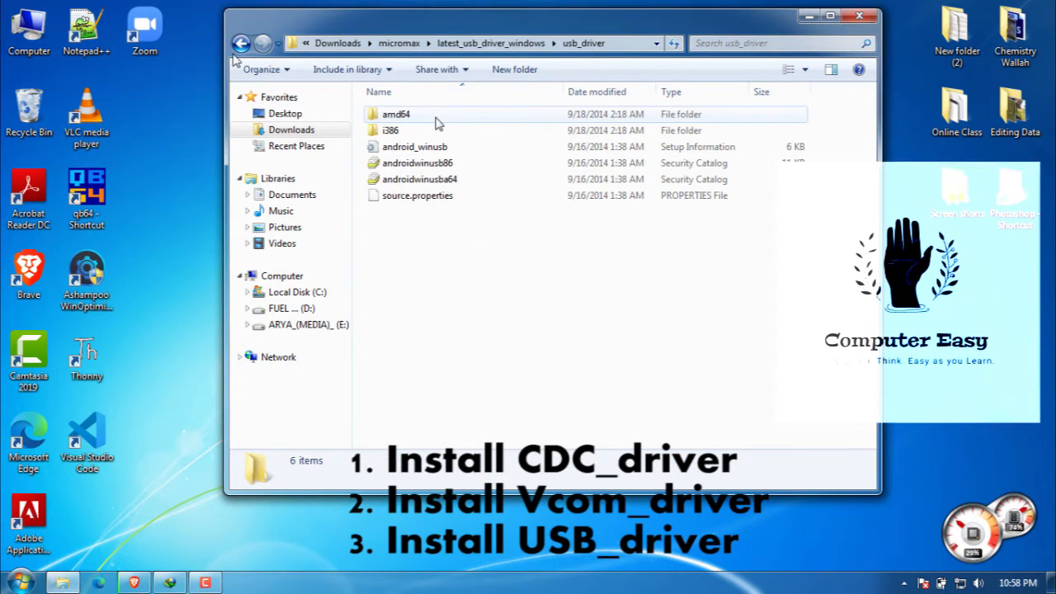
double_click(241, 43)
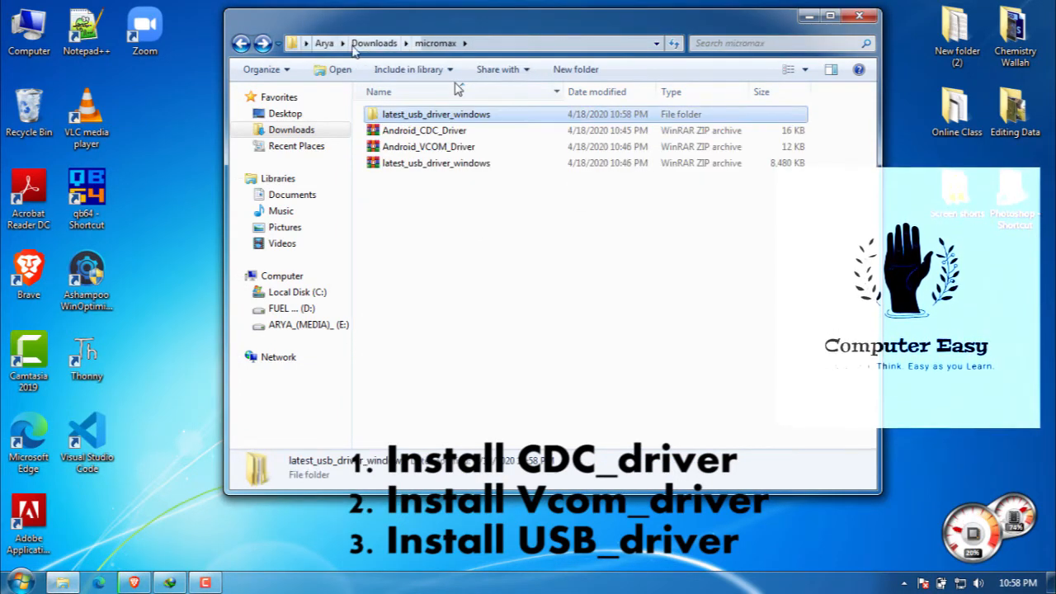
left_click(499, 264)
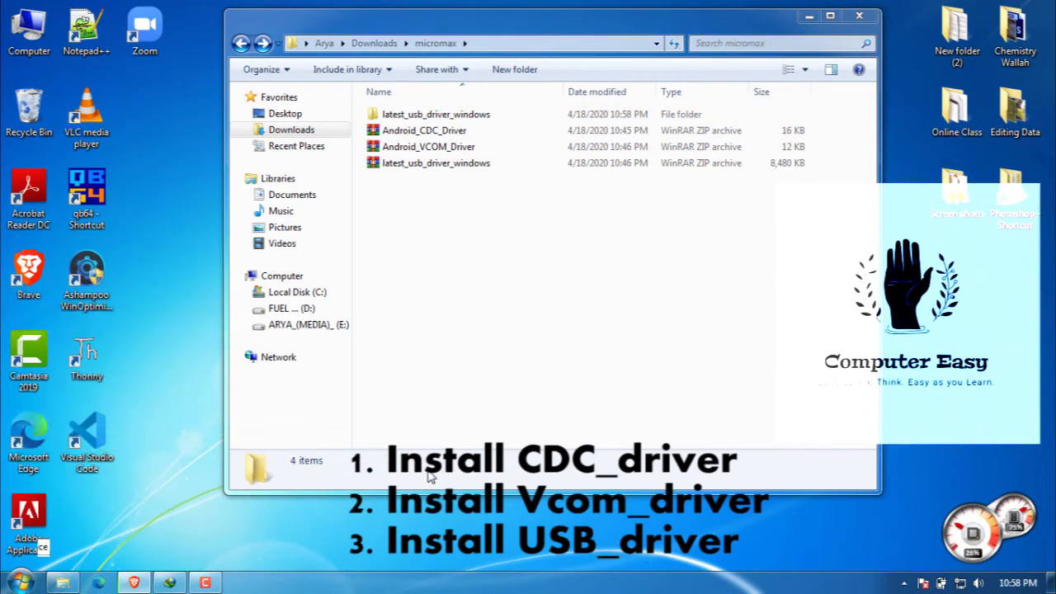
Step: Reopen Device Manager and start adding legacy hardware with manual selection from a list, up to installing from disk
key("super")
type("device")
left_click(71, 263)
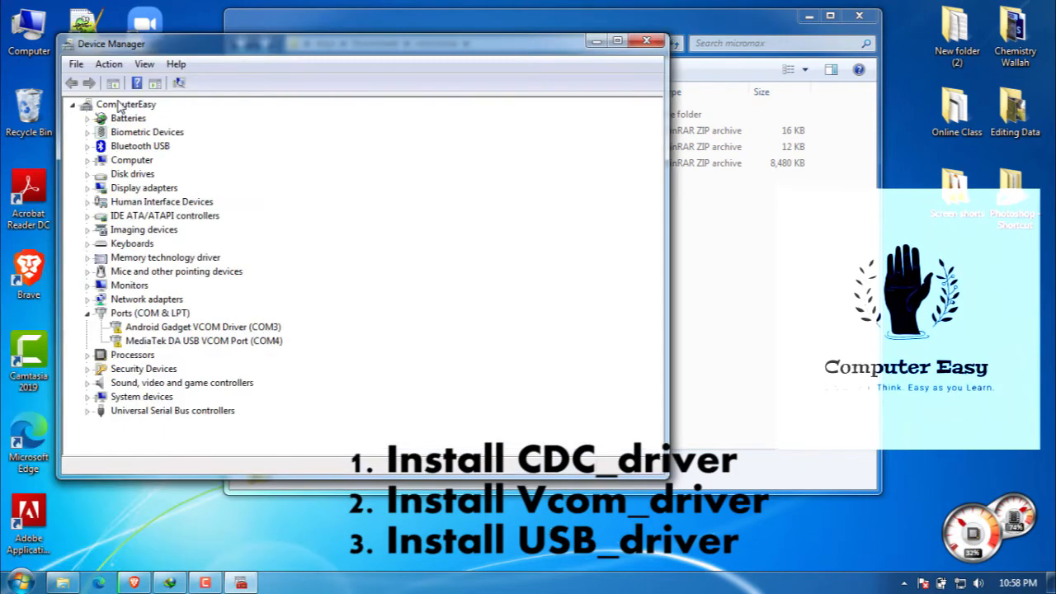
left_click(109, 63)
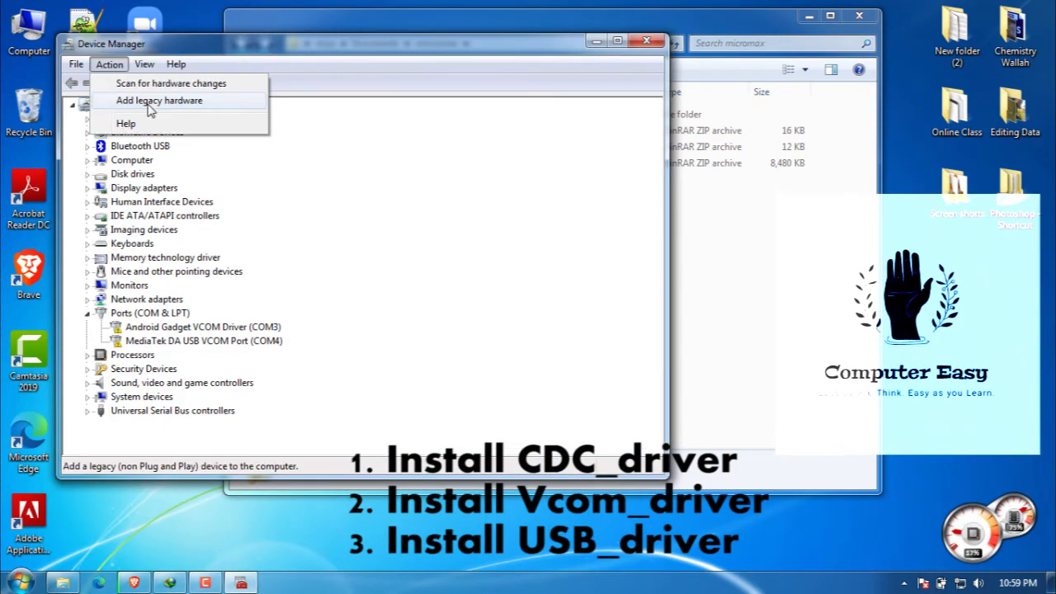
left_click(151, 101)
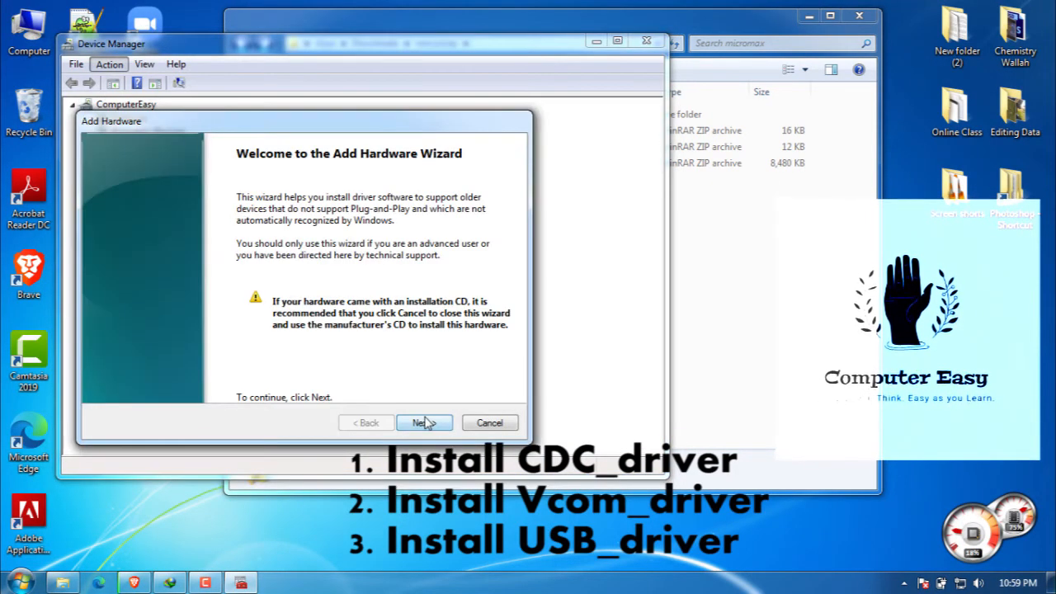
left_click(421, 423)
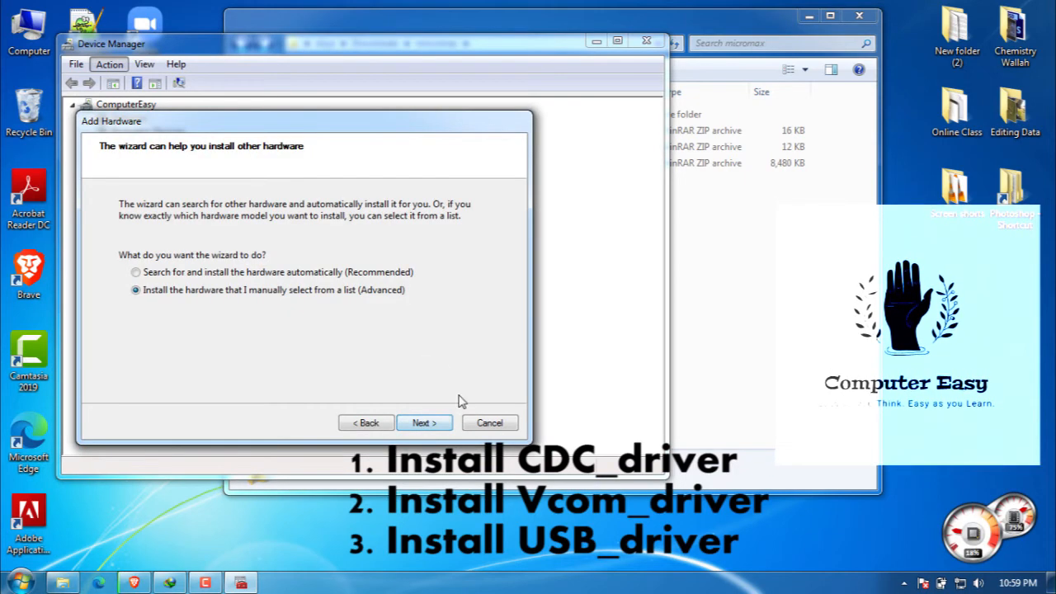
left_click(423, 423)
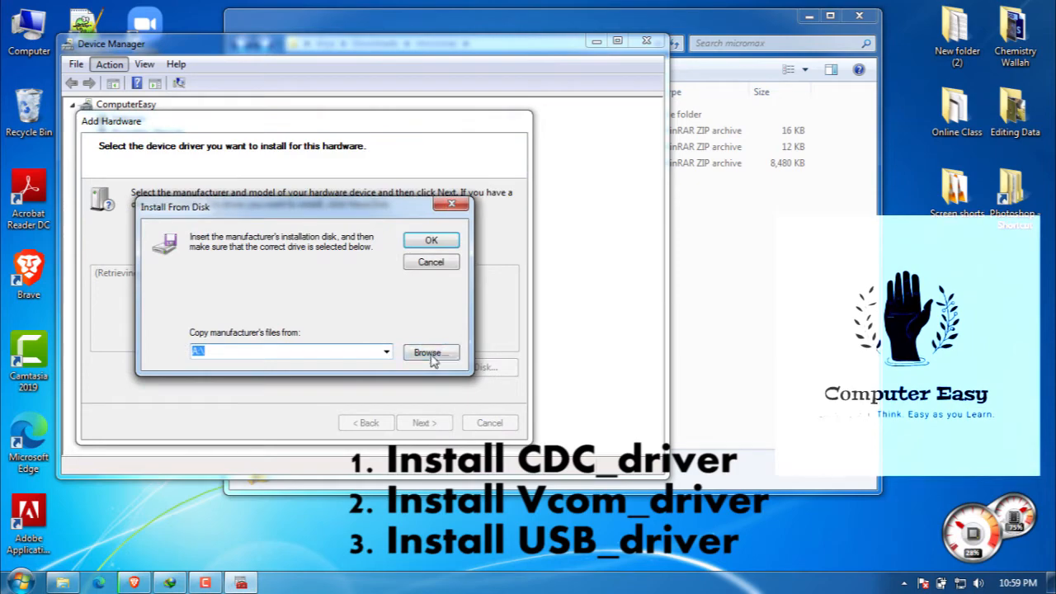
Step: Load the driver file android_winusb.inf from the usb_driver folder of the extracted latest_usb_driver_windows
left_click(429, 353)
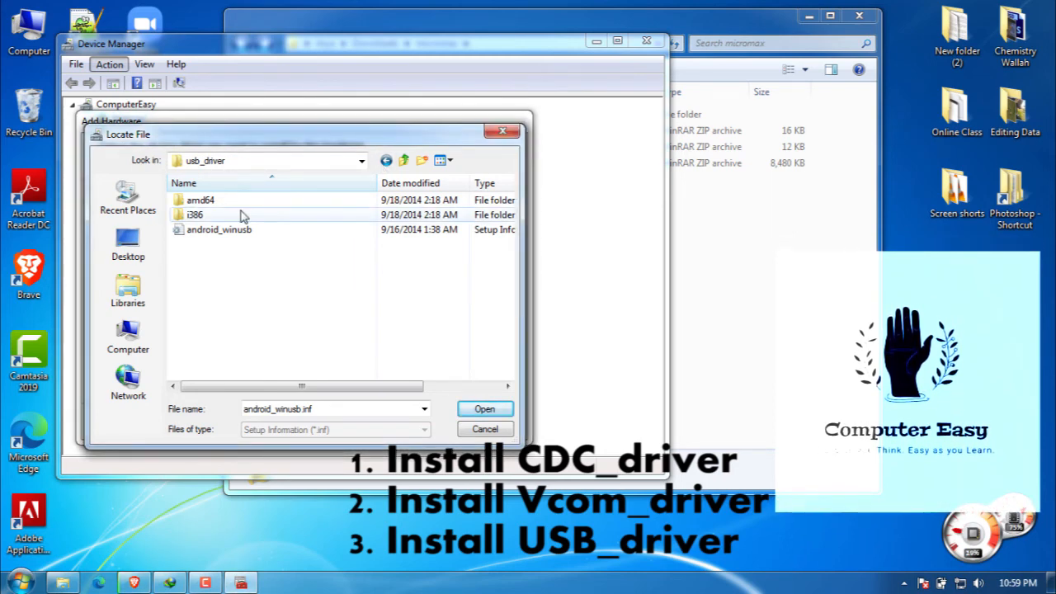
left_click(224, 230)
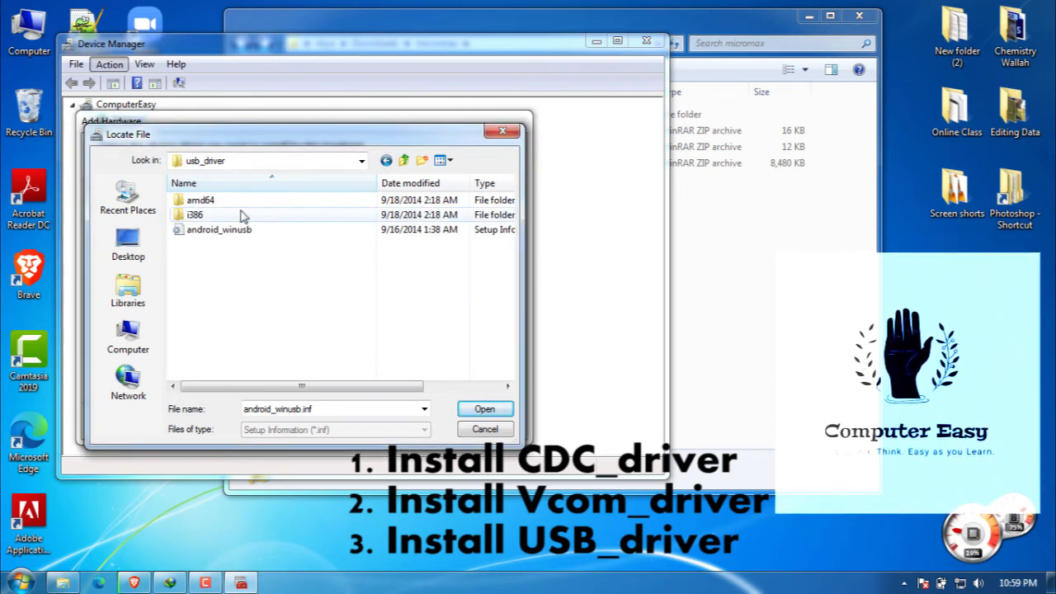
left_click(487, 408)
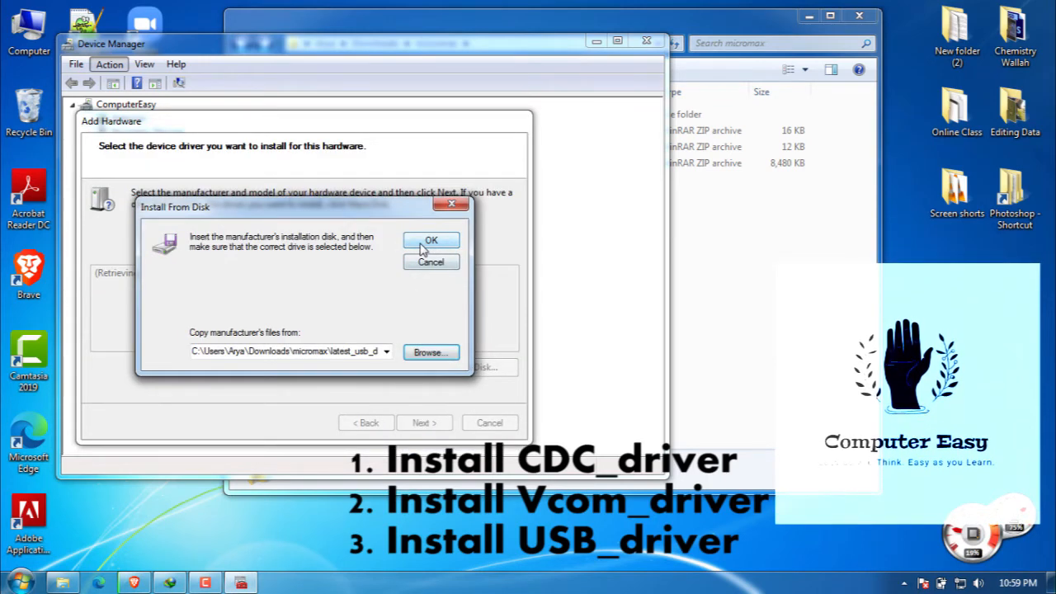
left_click(430, 242)
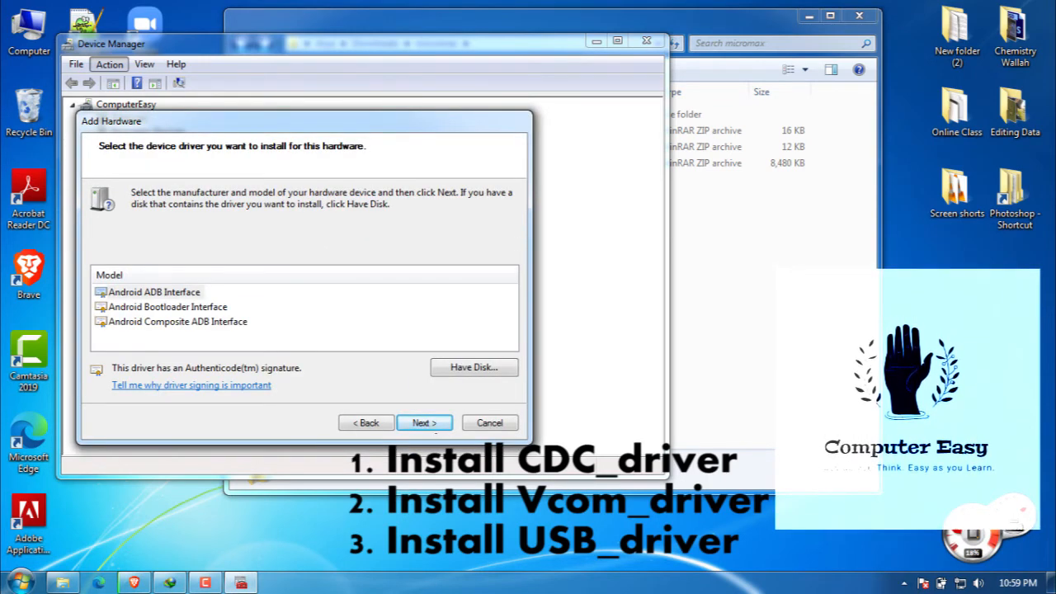
Step: Install the Android ADB Interface driver from Google Inc, finish the wizard and return to the micromax folder window
left_click(424, 423)
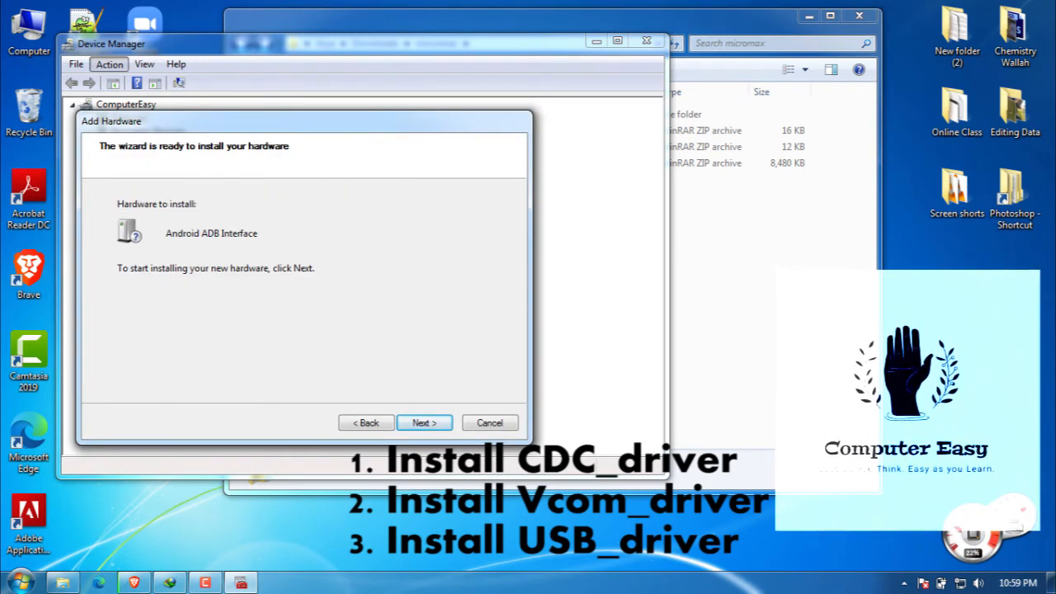
left_click(424, 423)
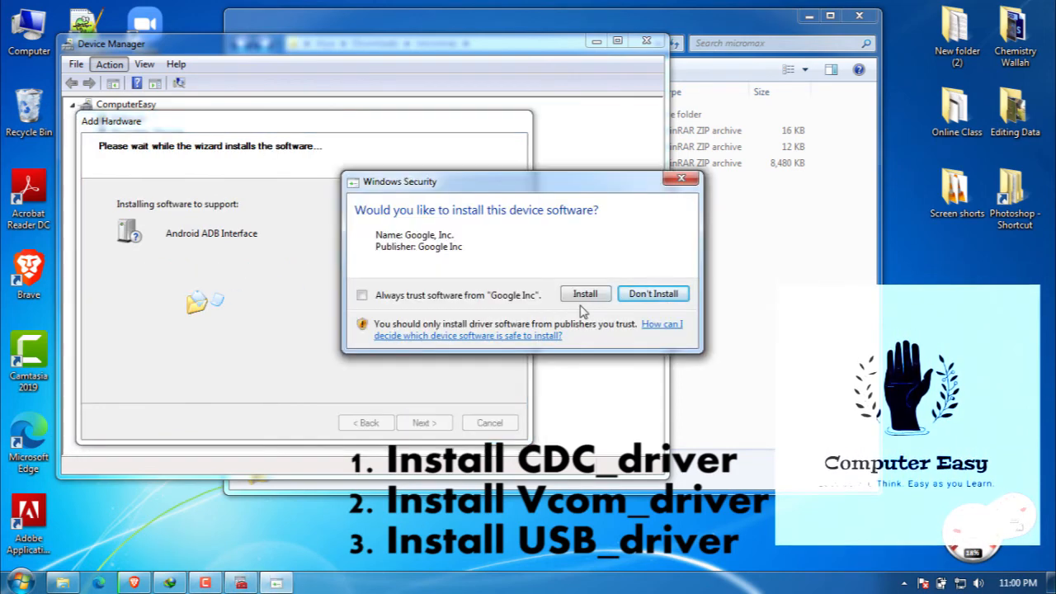
left_click(585, 295)
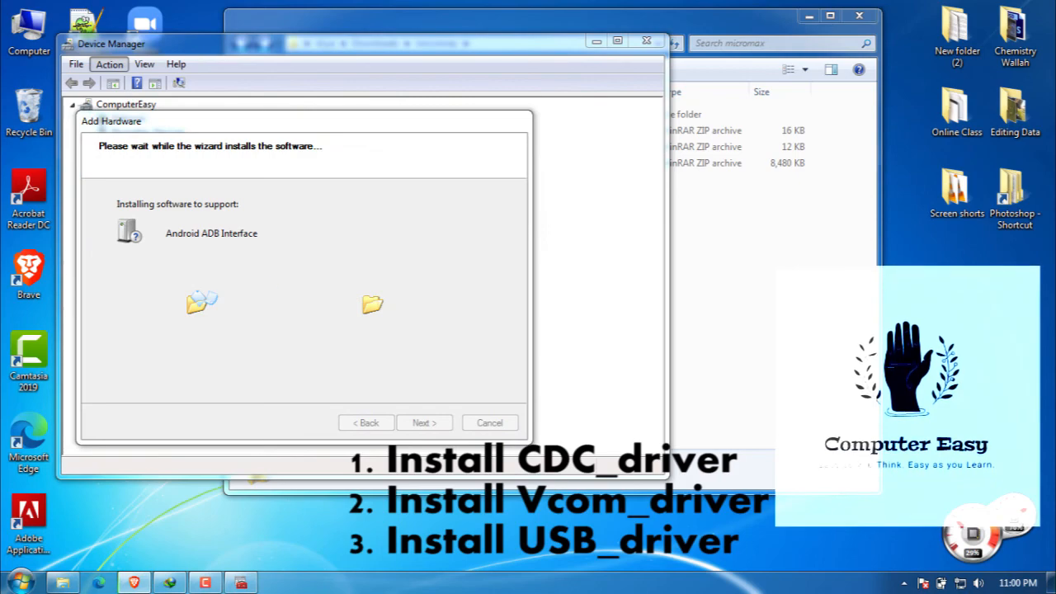
left_click(425, 422)
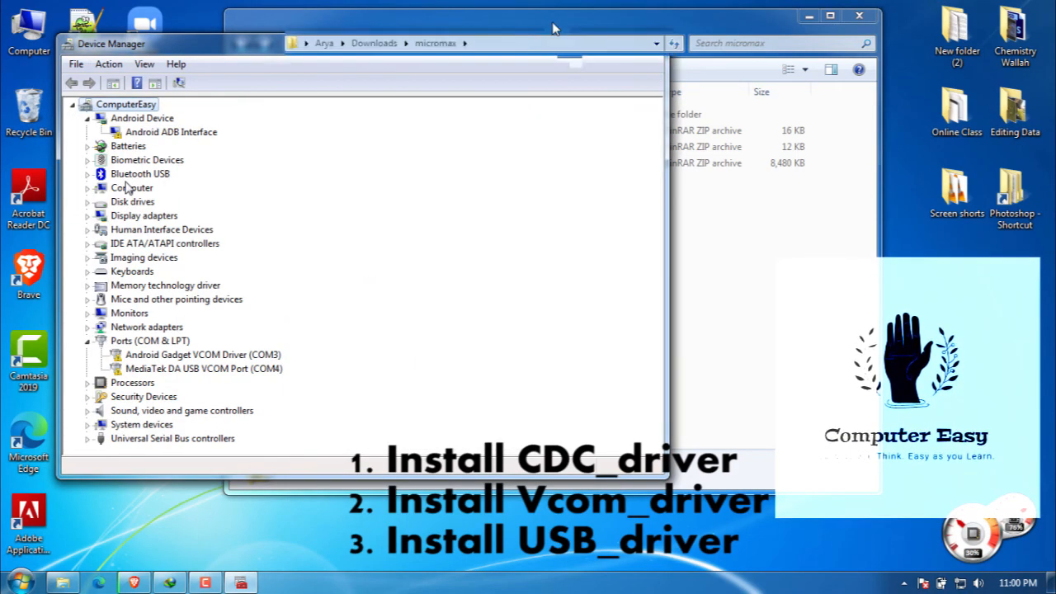
left_click_drag(555, 13, 524, 58)
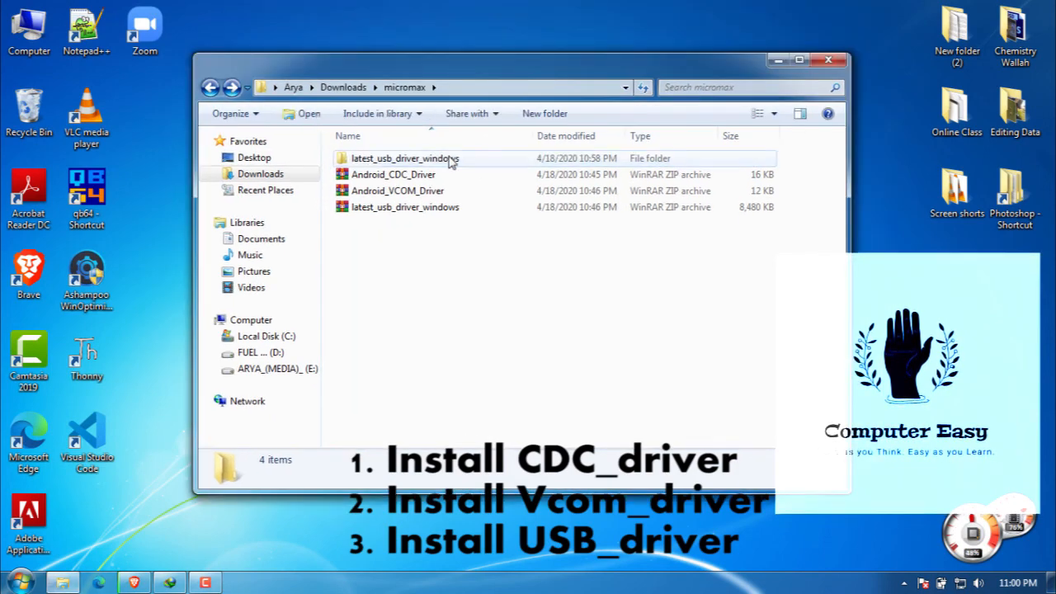